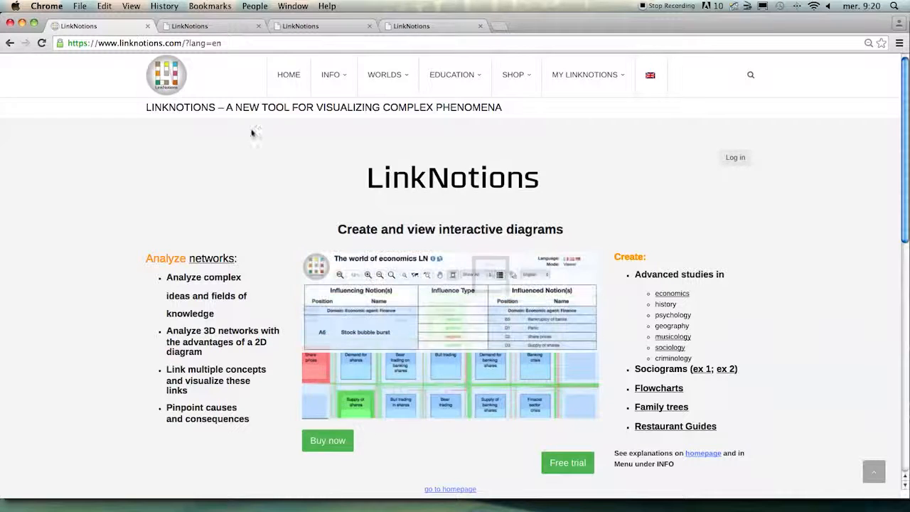
- From the homepage, open the page about creating and reading a sociogram and read through its explanations
left_click(288, 73)
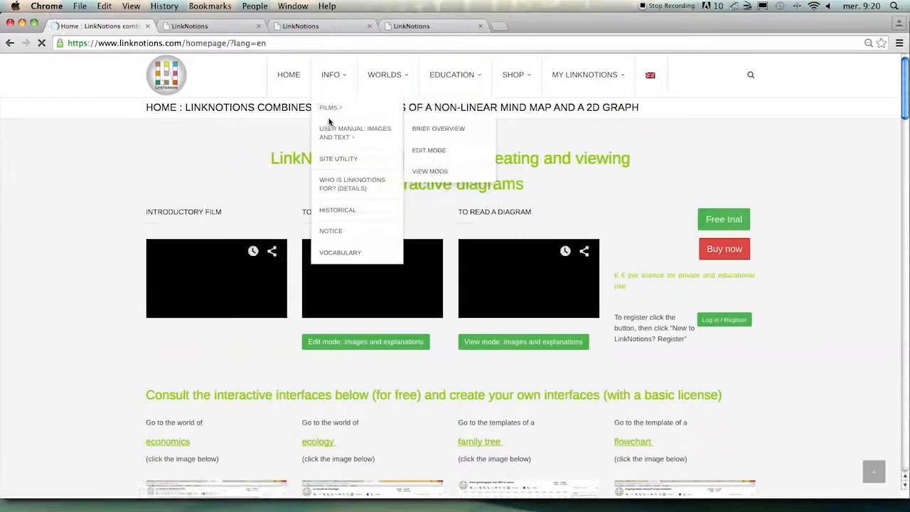
scroll(278, 165, "down", 5)
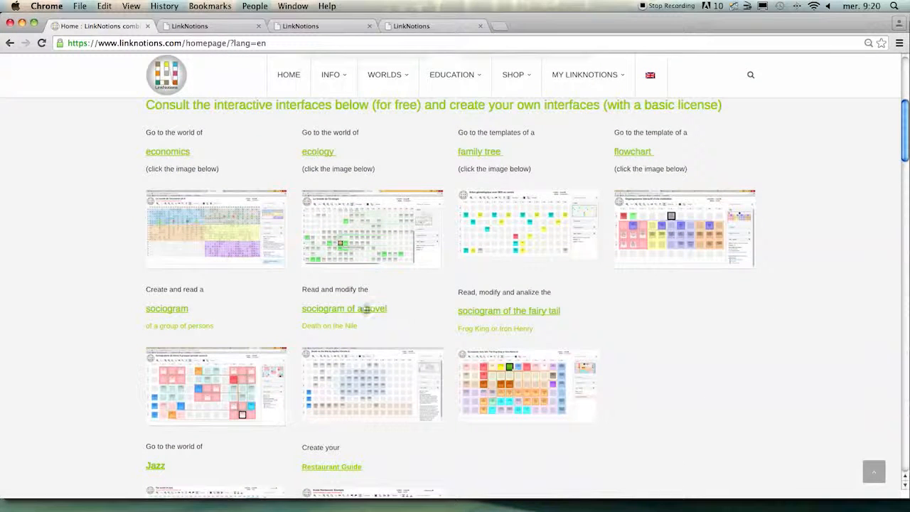
left_click(221, 390)
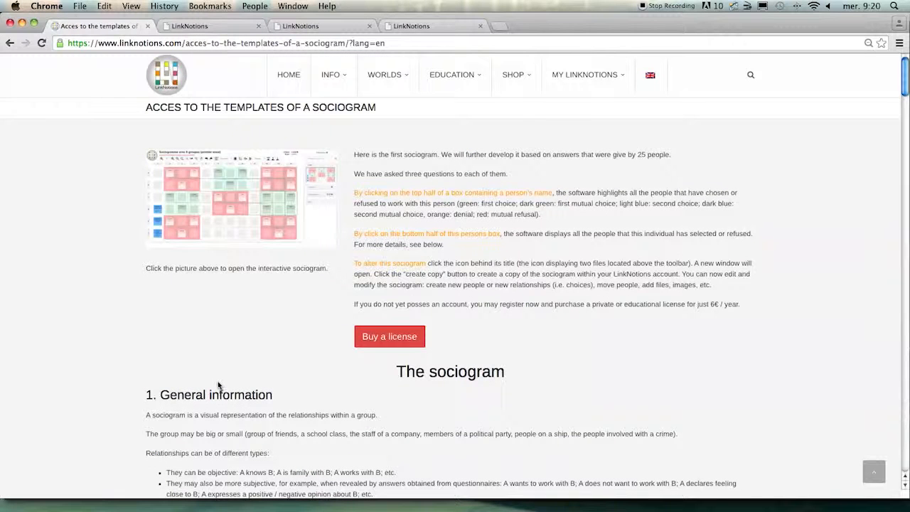
scroll(219, 385, "down", 1)
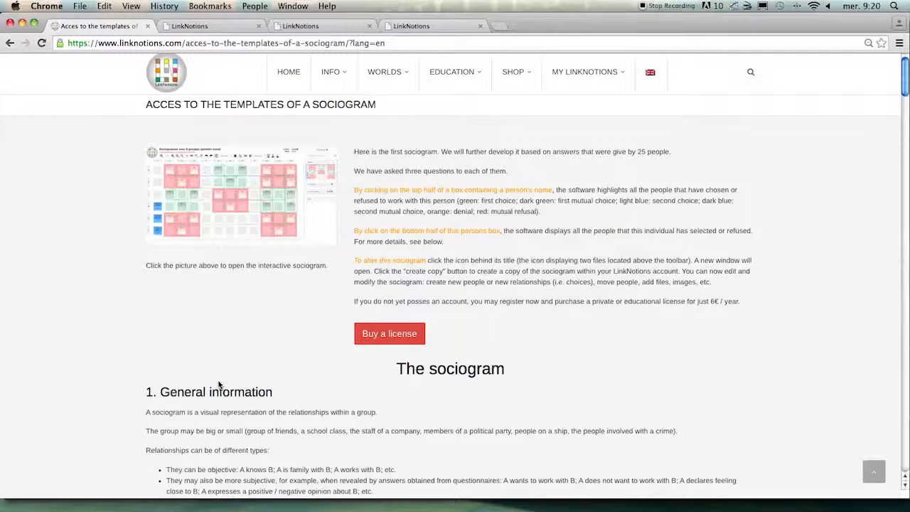
scroll(218, 385, "down", 5)
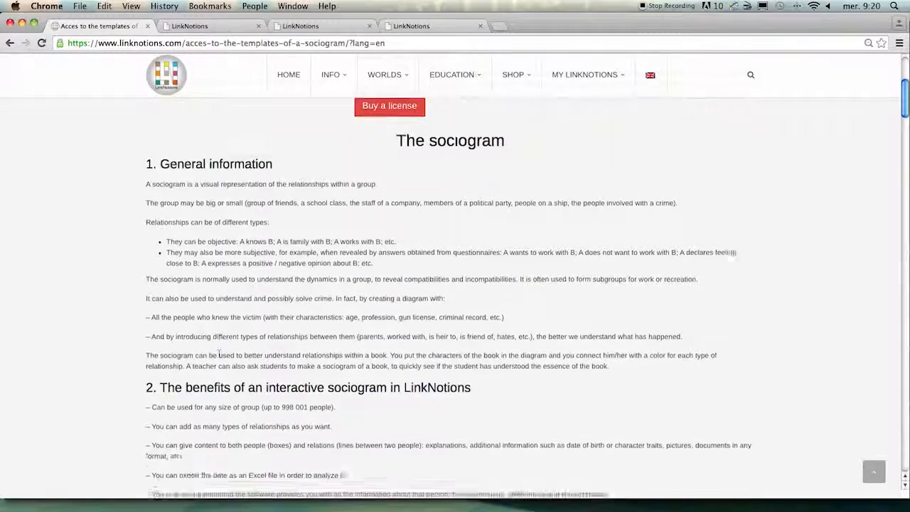
scroll(219, 352, "down", 5)
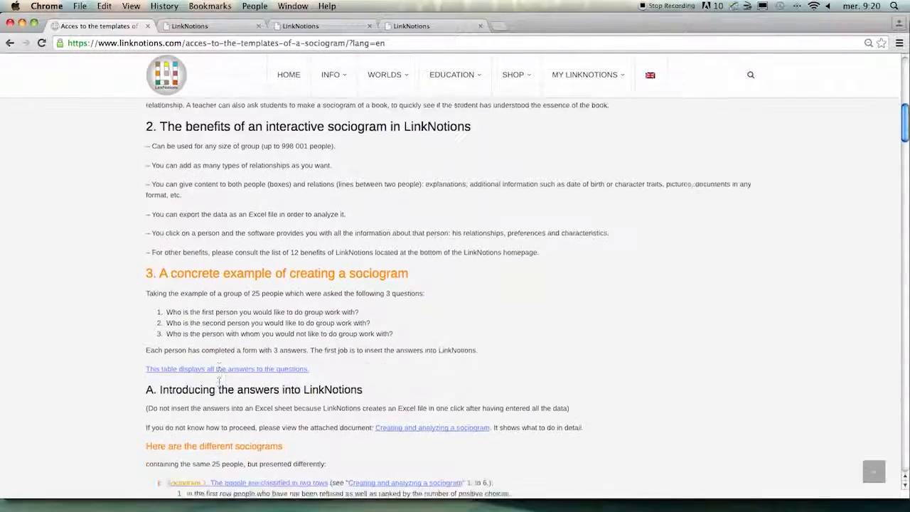
scroll(218, 381, "down", 5)
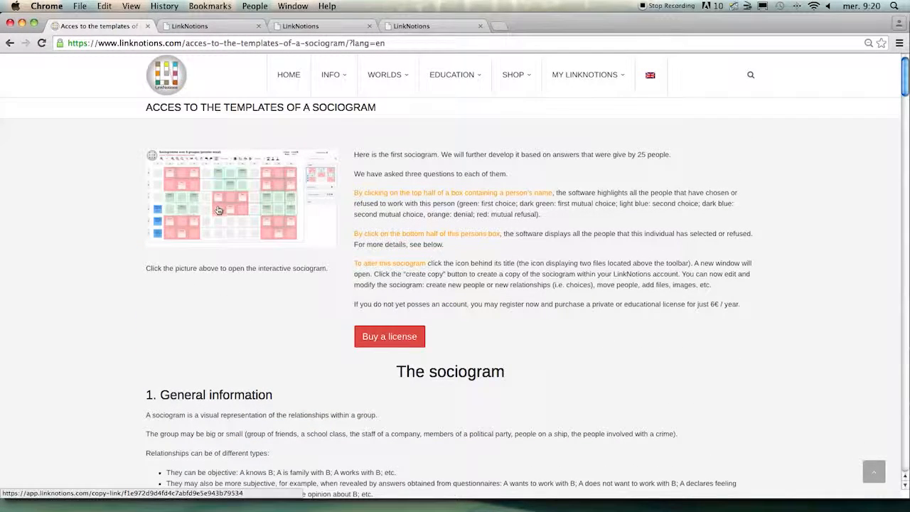
- Open the interactive example sociogram of 25 students and display whom the student at A6 has chosen or refused
left_click(219, 212)
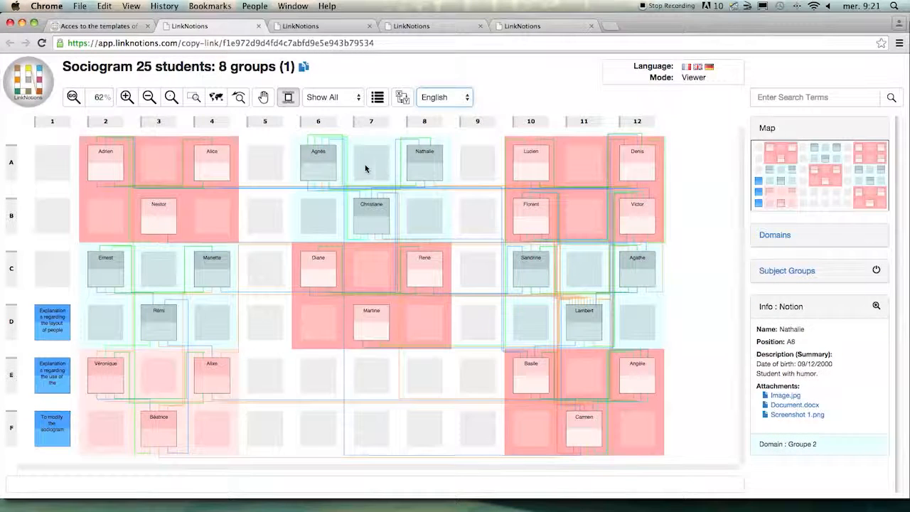
left_click(324, 172)
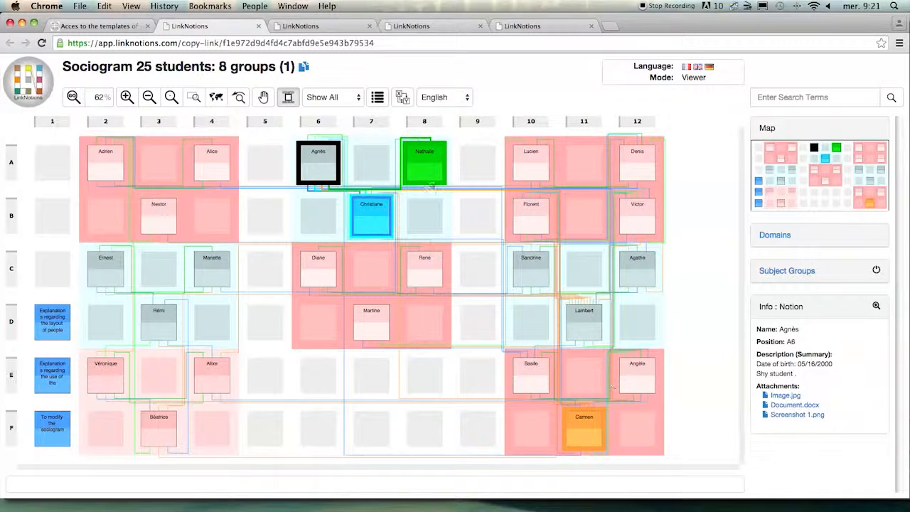
- Return to the LinkNotions site and open the registration form for the 6 € basic license for private use and education
left_click(103, 27)
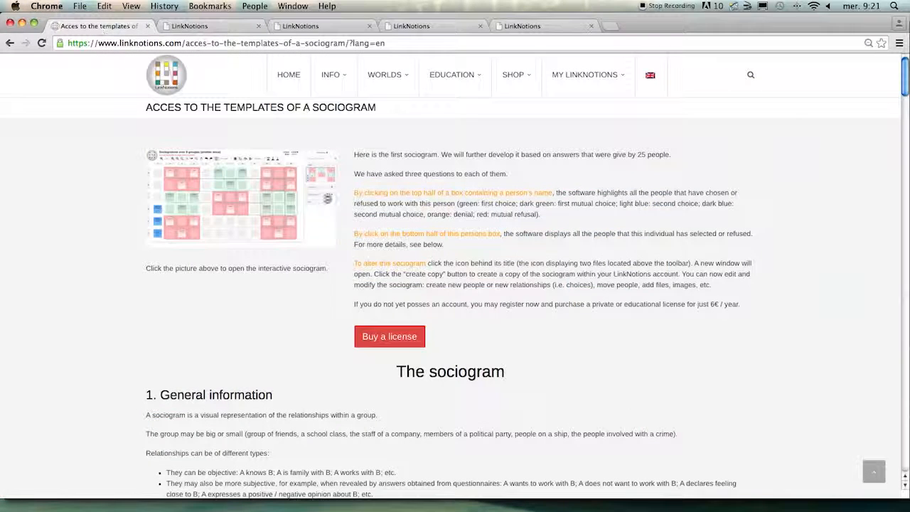
mouse_move(518, 79)
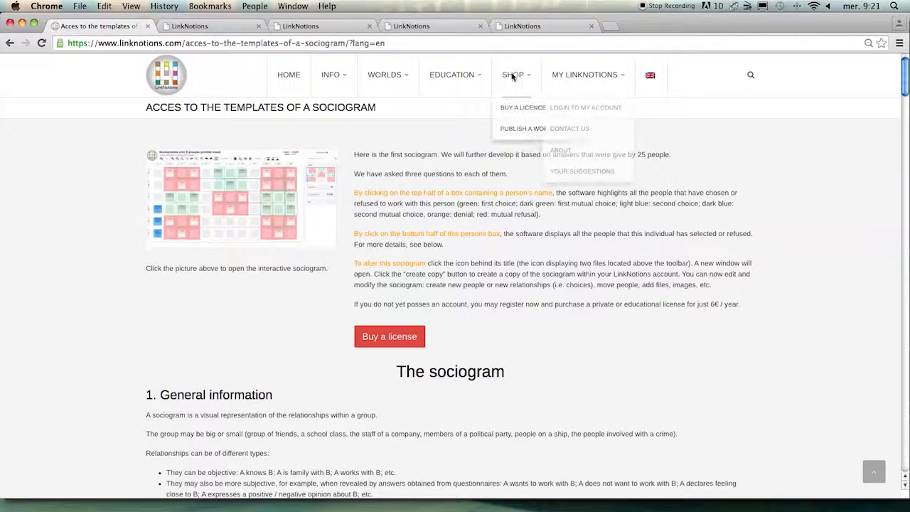
left_click(513, 109)
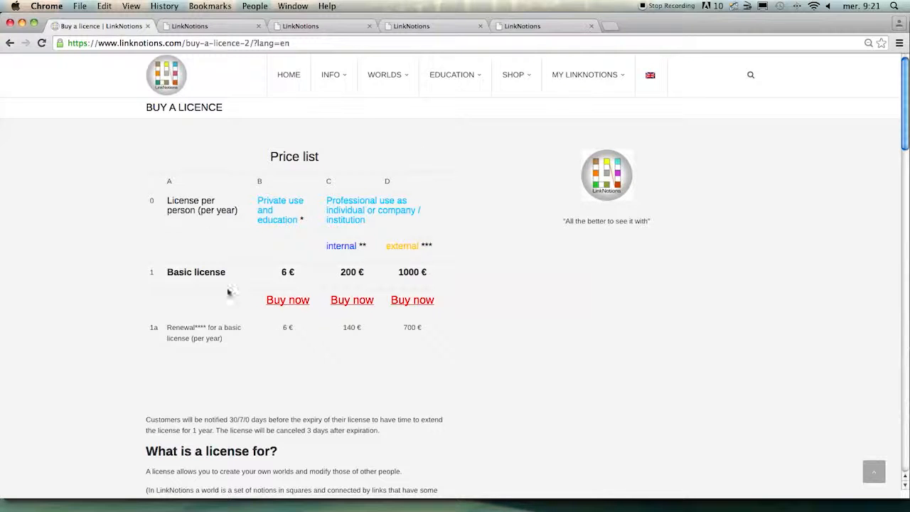
scroll(438, 353, "down", 1)
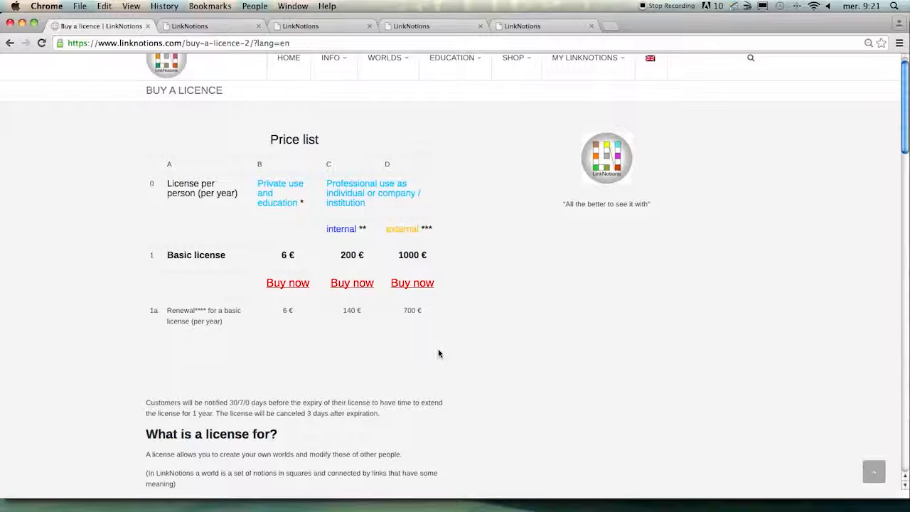
left_click(295, 287)
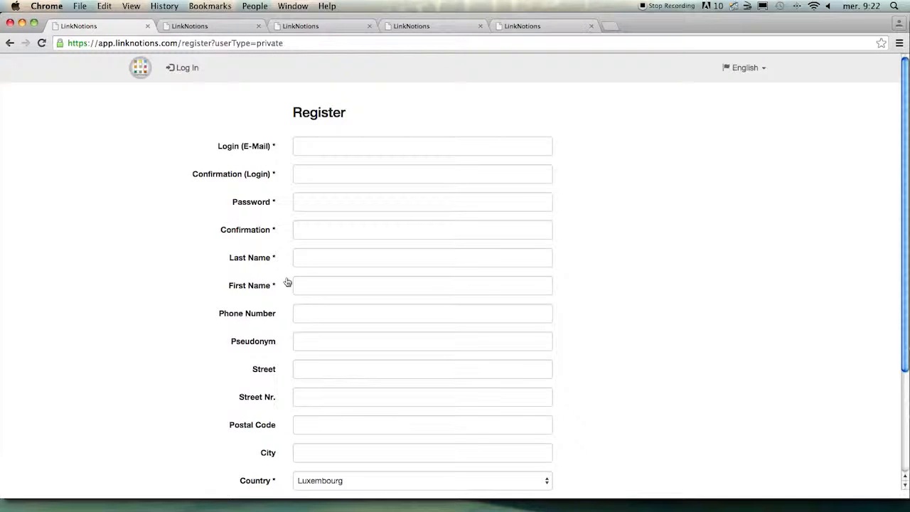
- Log in to the existing LinkNotions account with the saved e-mail and the account password
left_click(183, 67)
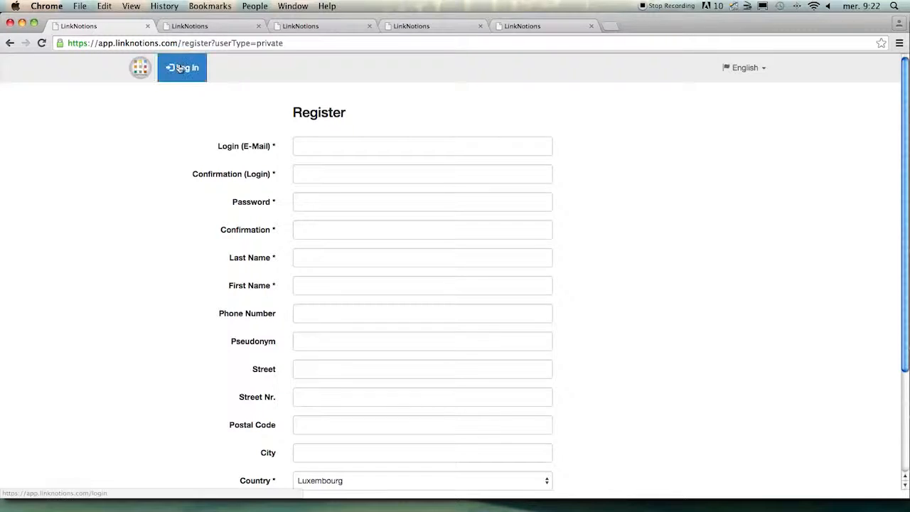
type("je")
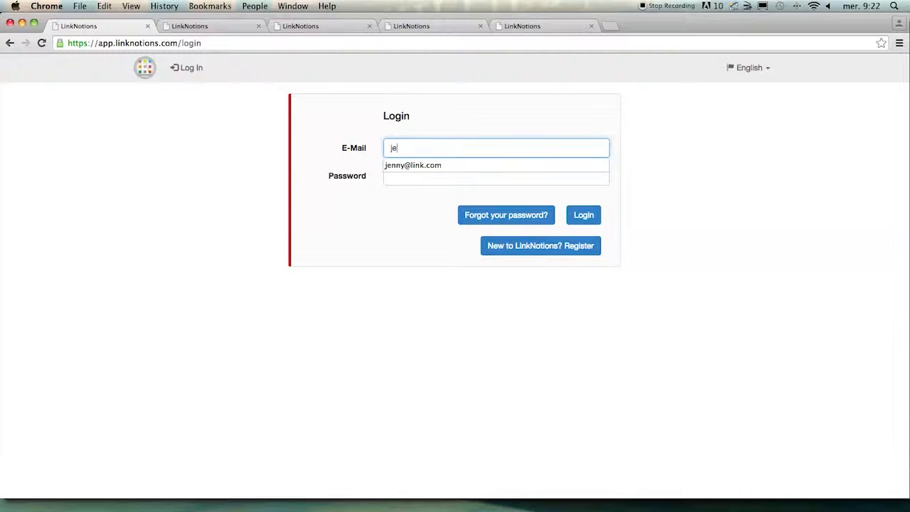
key("Down")
key("Return")
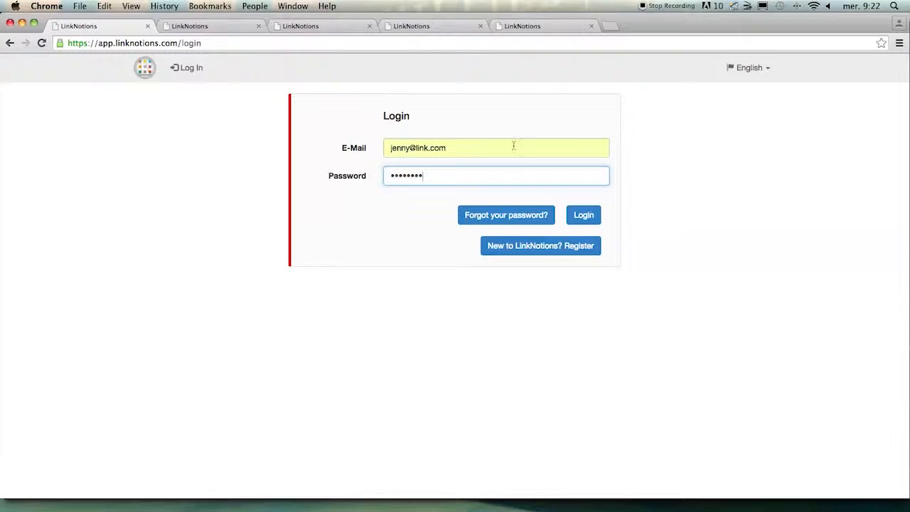
left_click(591, 217)
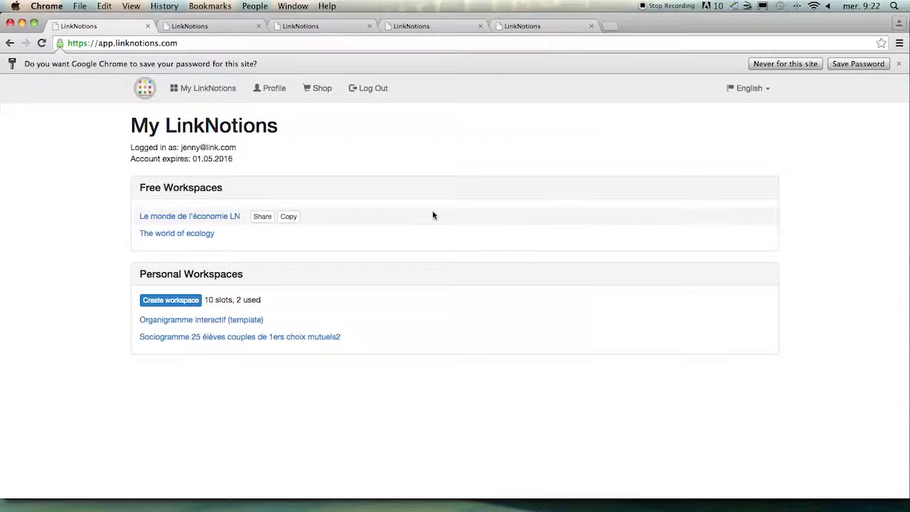
- Create a personal workspace named "Sociogram 1", 12 wide and 6 high, with English as the default language
left_click(175, 300)
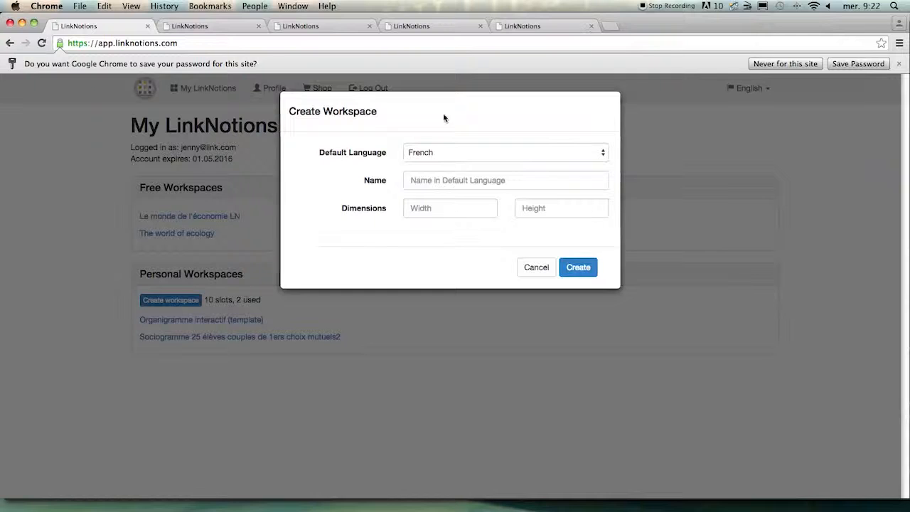
left_click(441, 182)
type("Soci")
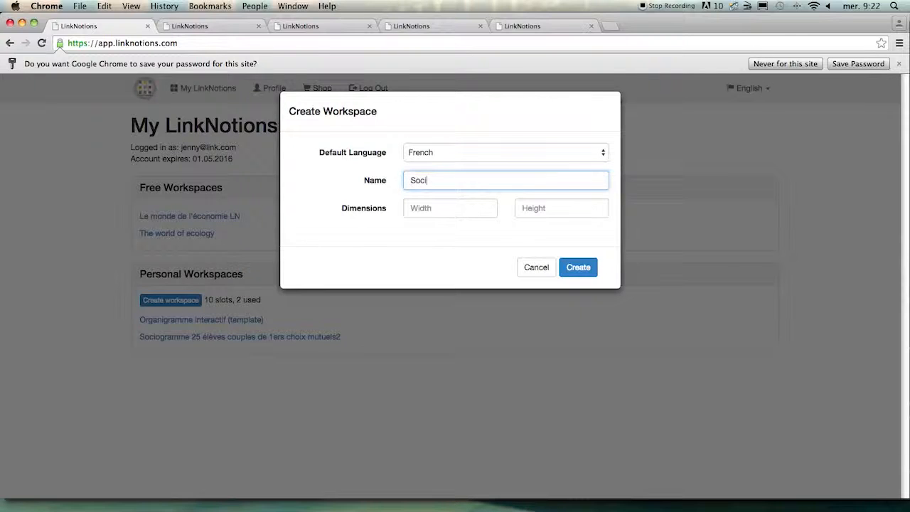
type("ogram 1")
key("Tab")
type("12")
key("Tab")
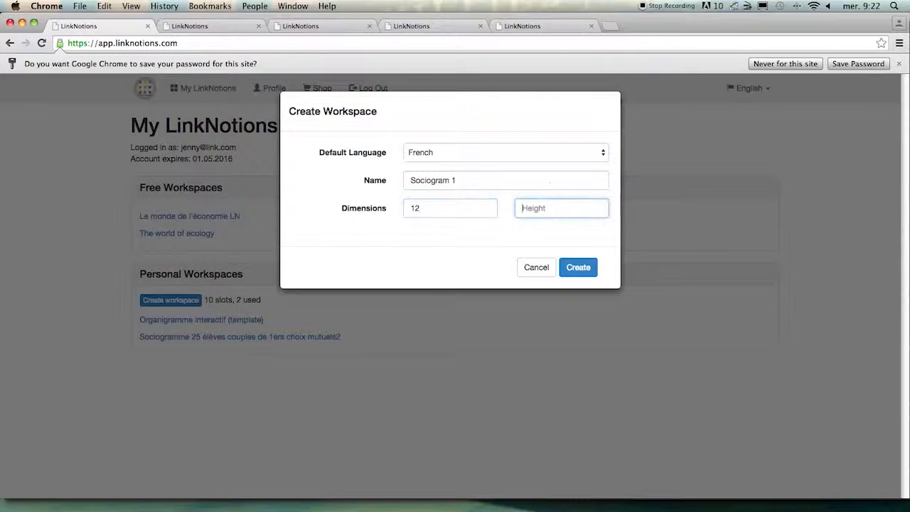
type("8")
left_click(448, 154)
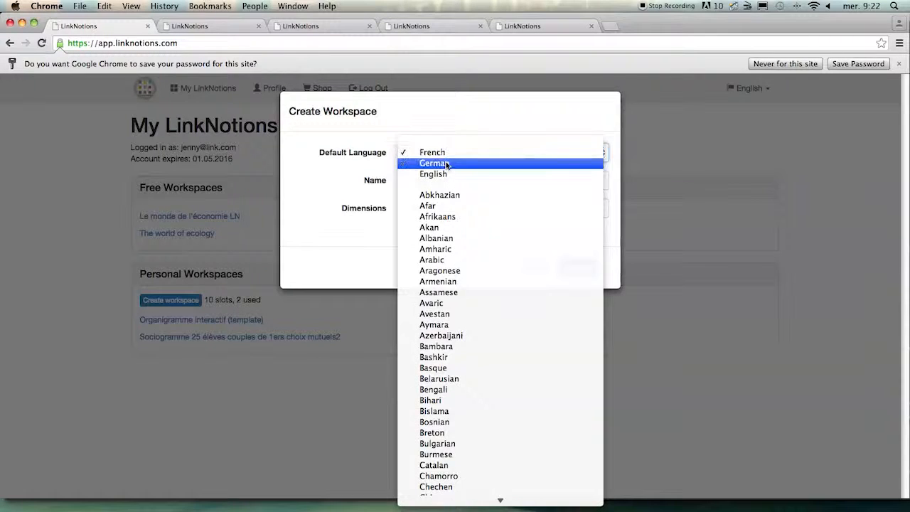
left_click(447, 154)
left_click(447, 154)
left_click(440, 163)
left_click(581, 267)
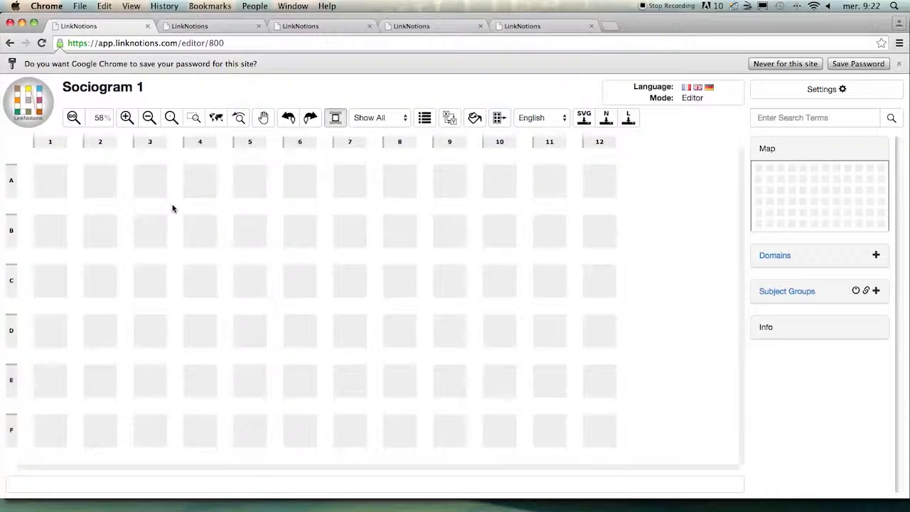
- Create a notion at position A3 named with the first person's given name
double_click(158, 189)
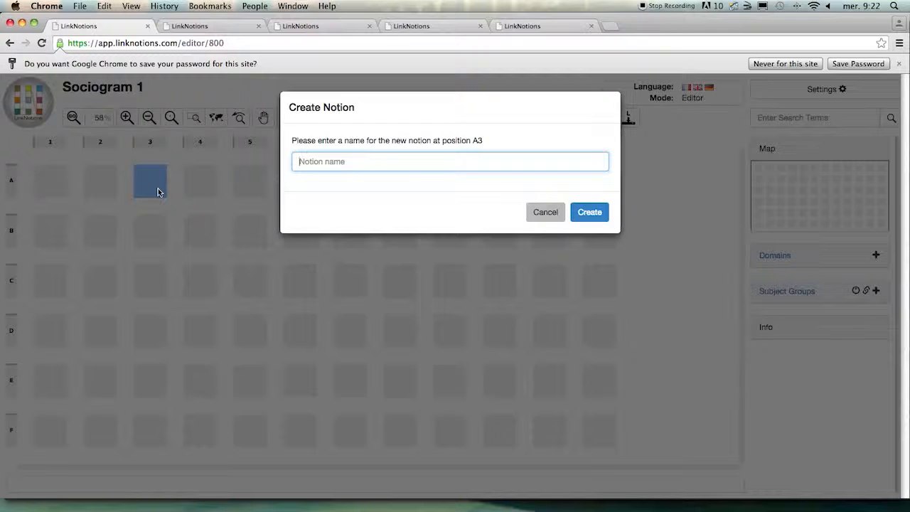
type("Vincent")
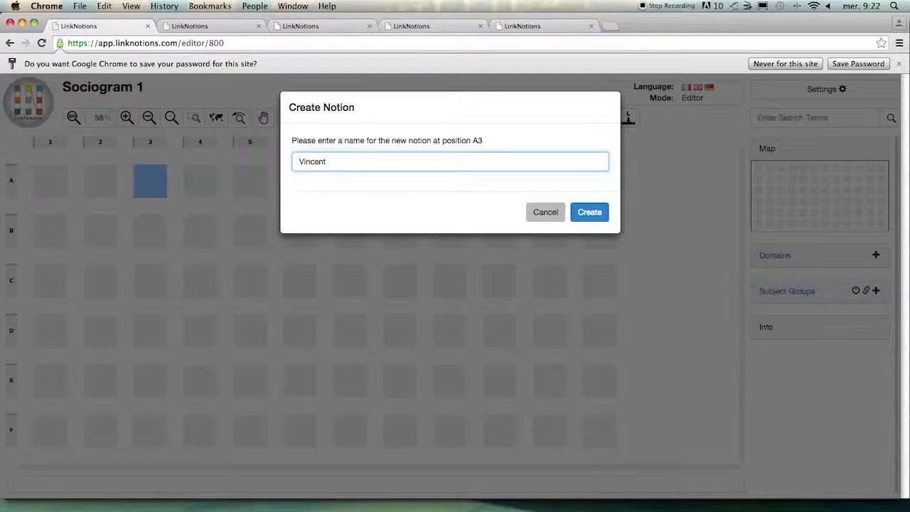
left_click(590, 213)
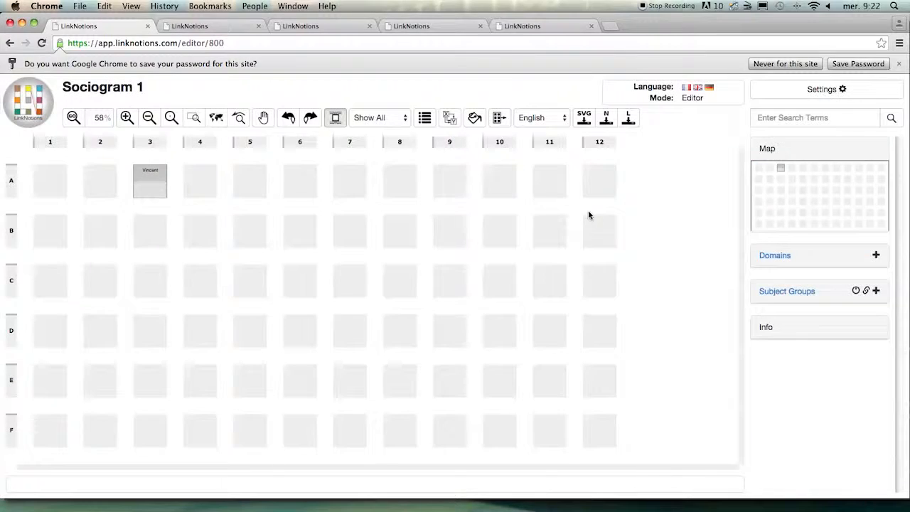
- Create a notion at position A6 named with the second person's given name
left_click(292, 191)
type("Carmen")
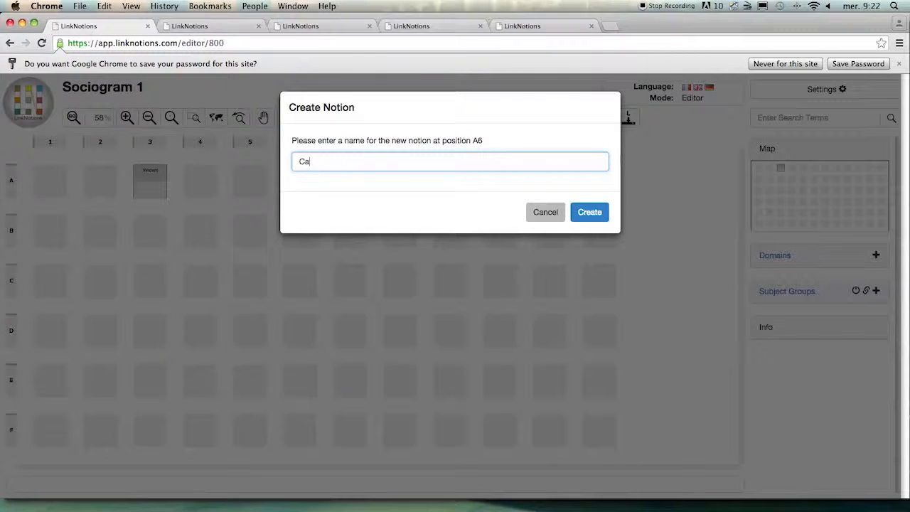
left_click(589, 212)
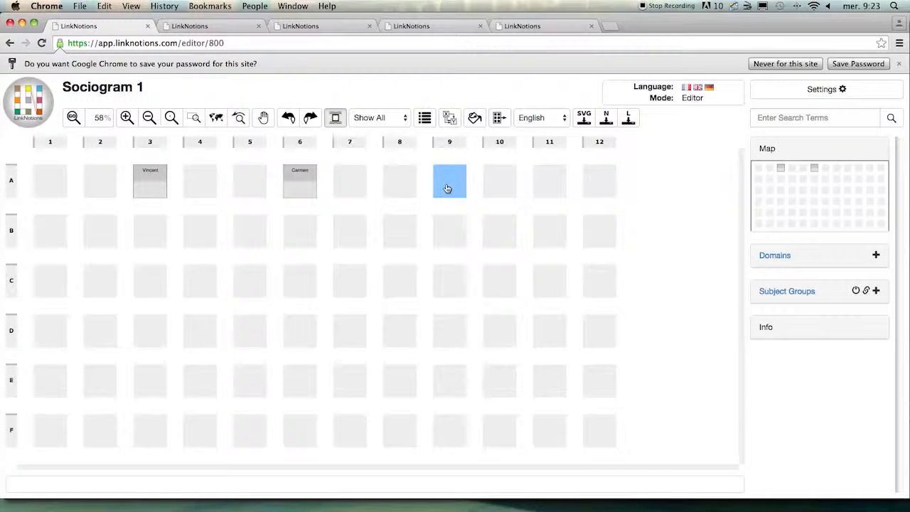
- Create a notion at position A9 named with the third person's given name
left_click(446, 188)
type("Charle")
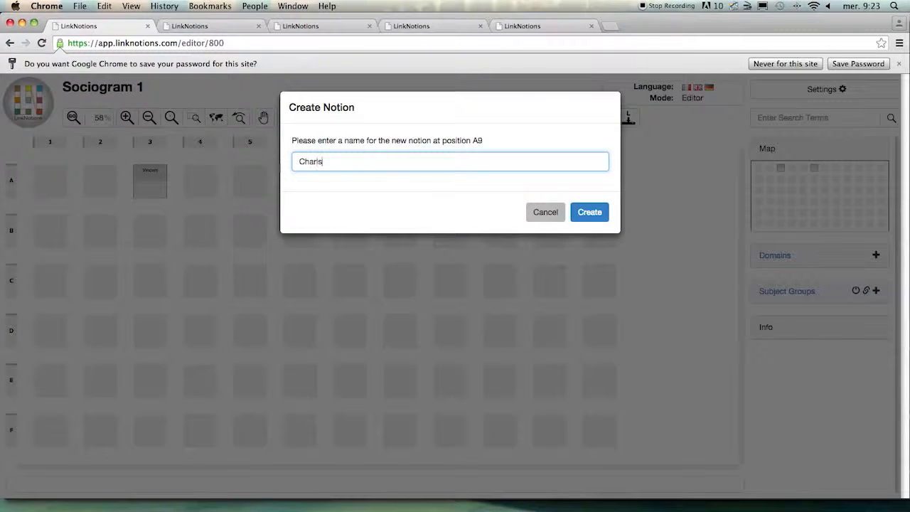
type("s")
key("Return")
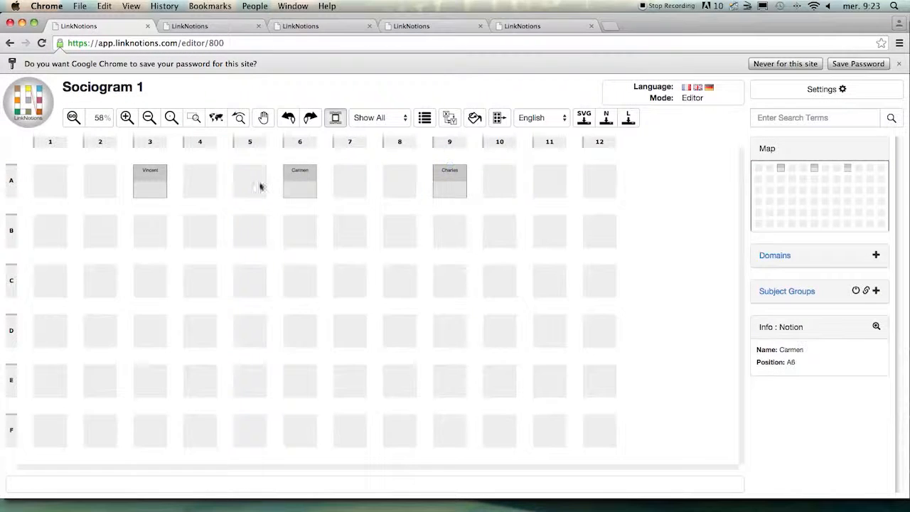
- Enter "Basketball..." as the summary description of the notion at A3, add an empty values row and save its properties
left_click(174, 193)
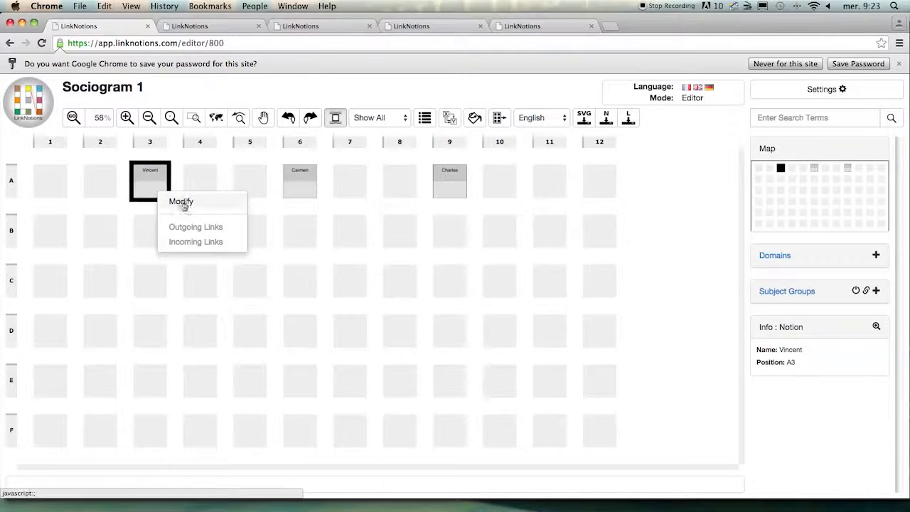
left_click(182, 202)
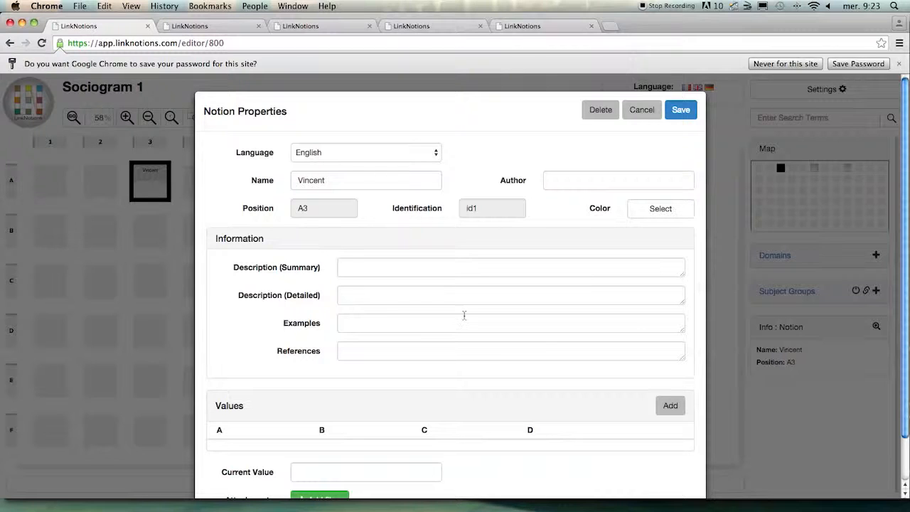
left_click(411, 274)
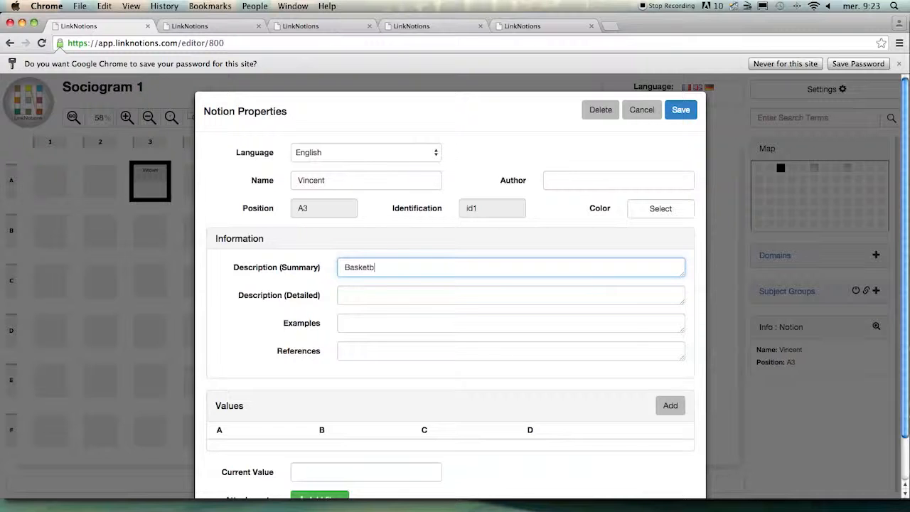
scroll(426, 347, "down", 3)
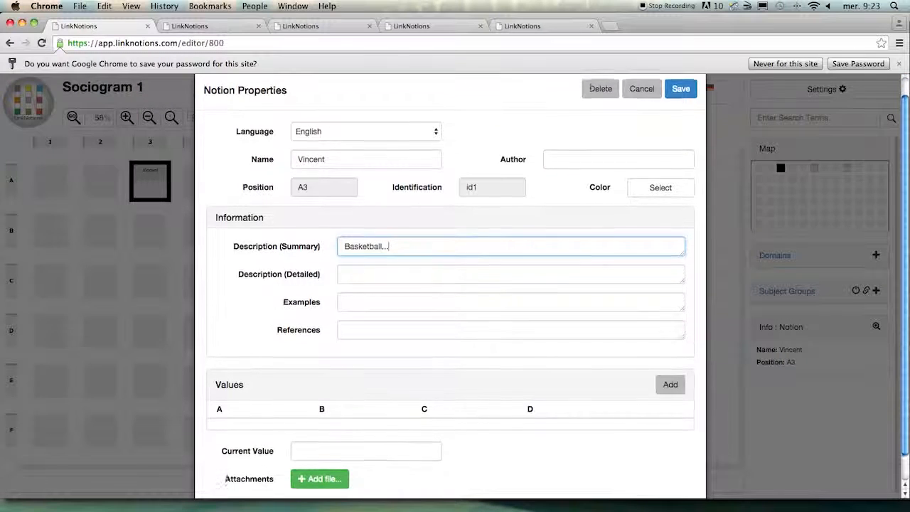
left_click(671, 363)
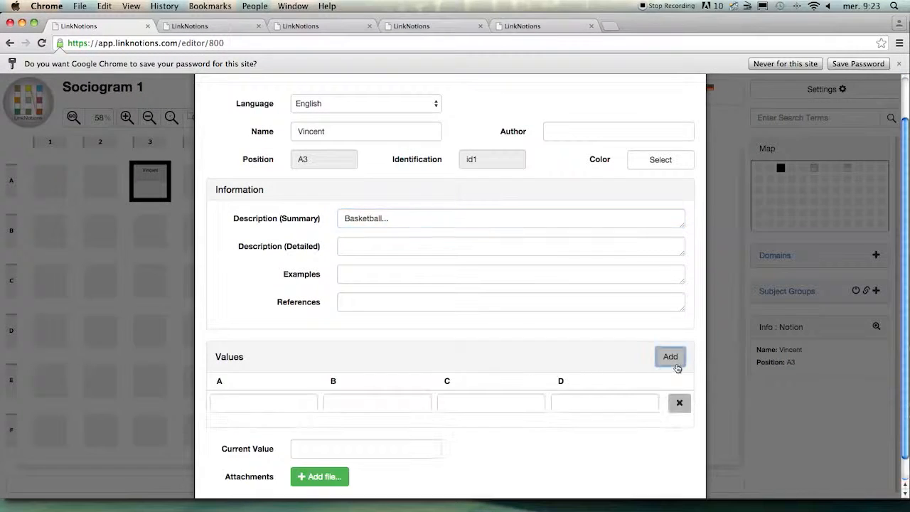
scroll(647, 367, "down", 2)
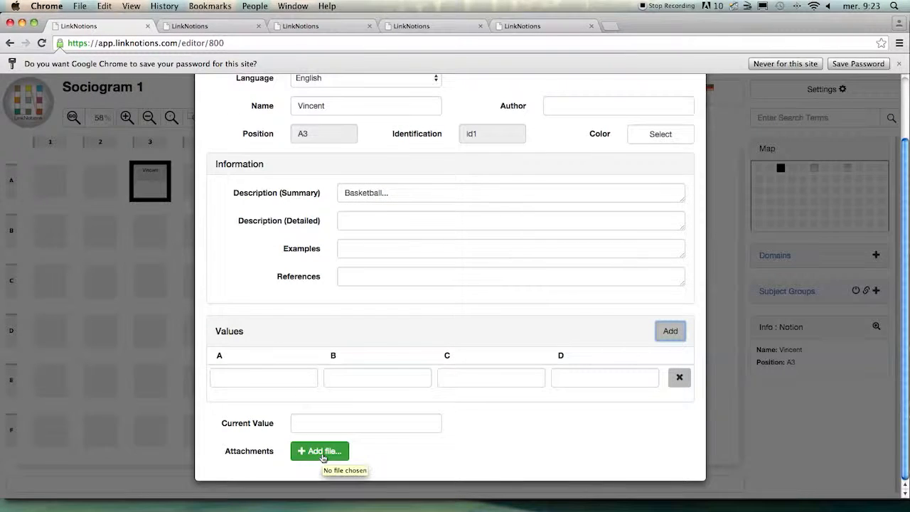
scroll(412, 320, "up", 3)
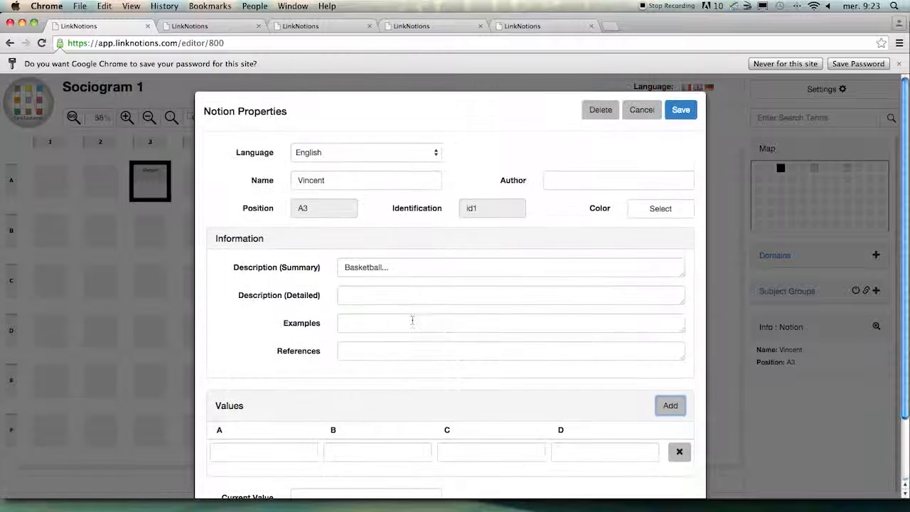
left_click(670, 115)
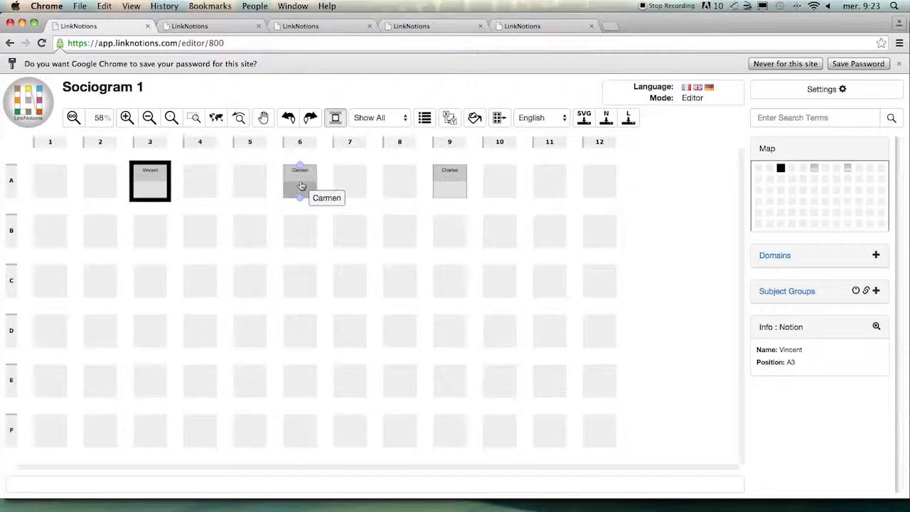
- Move the notion at A6 down to position C6
left_click_drag(301, 183, 299, 283)
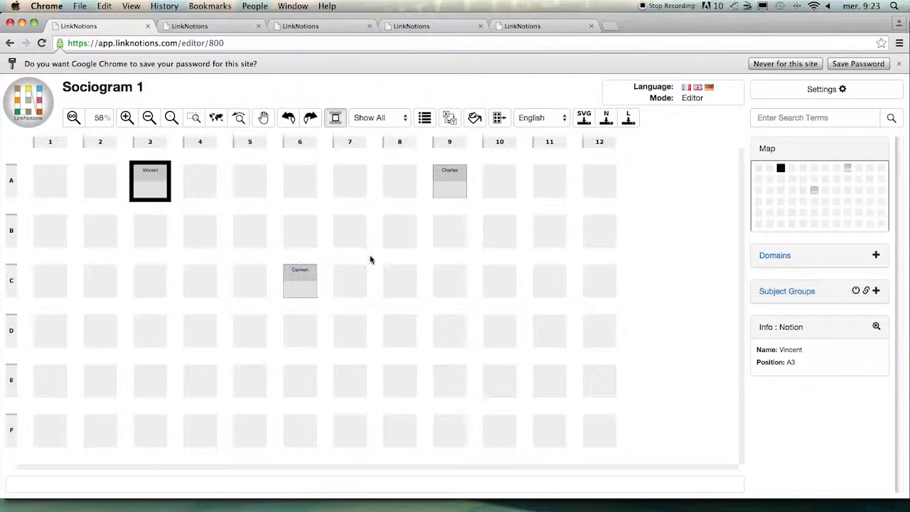
left_click(188, 208)
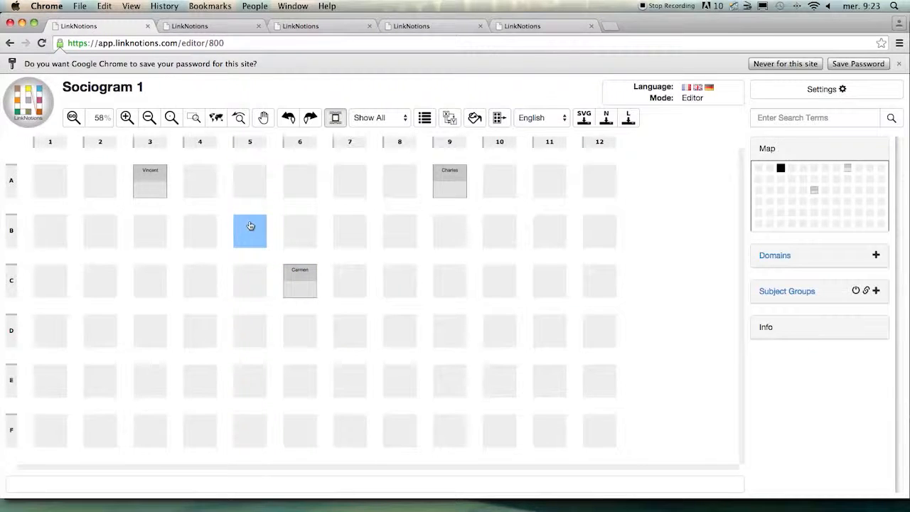
left_click(311, 286)
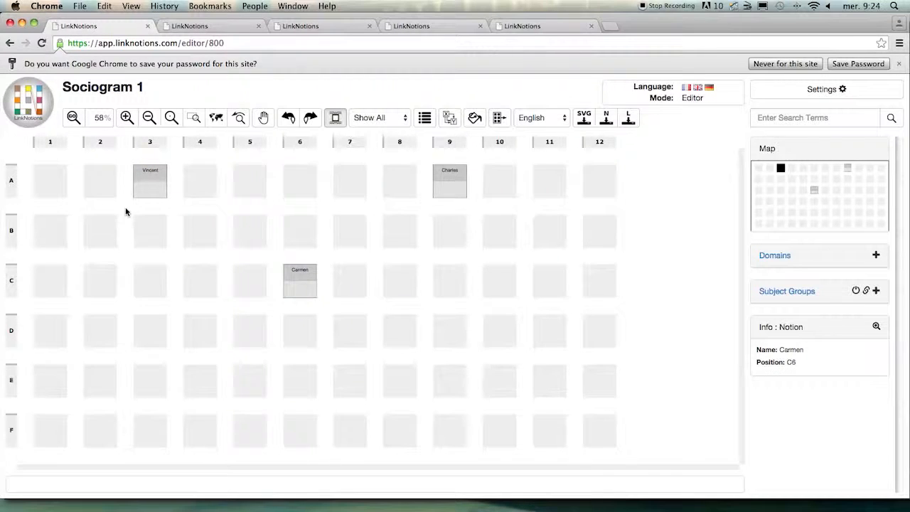
- Draw a link from the notion at A3 to the notion at C6
mouse_move(150, 195)
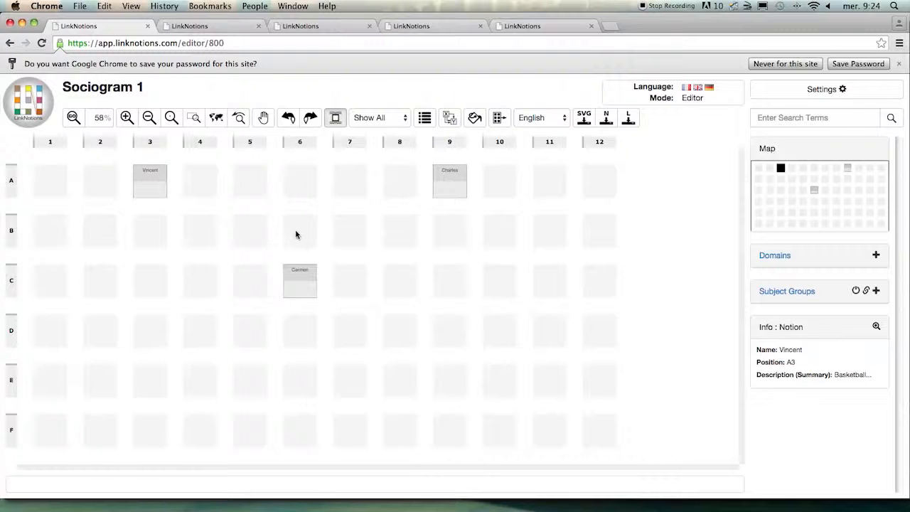
left_click(304, 273)
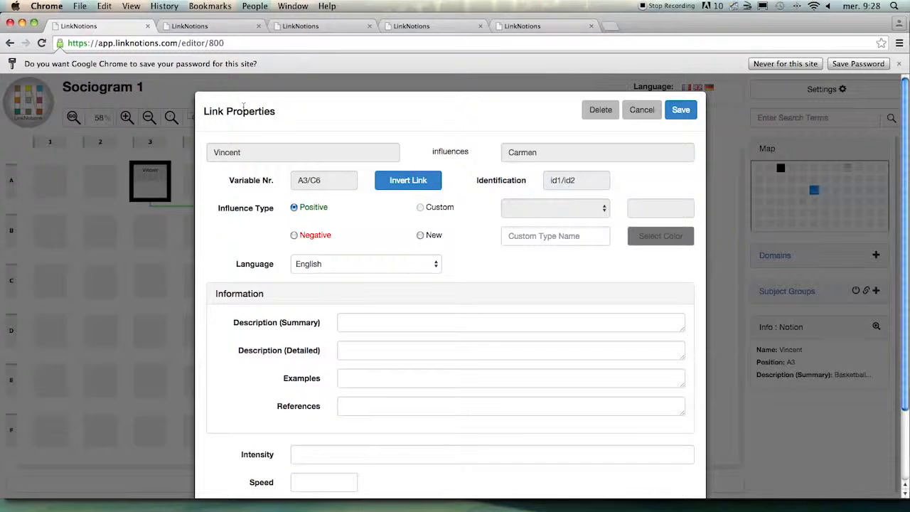
scroll(260, 107, "down", 1)
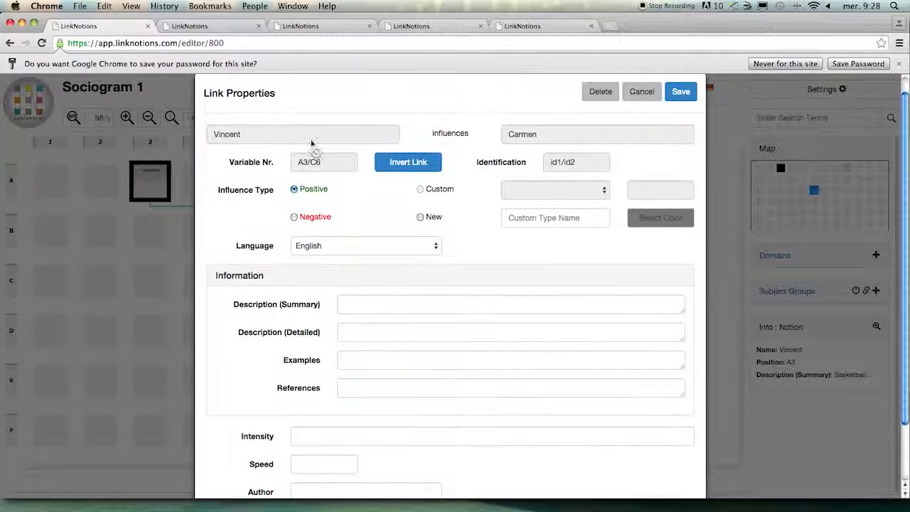
scroll(514, 190, "down", 1)
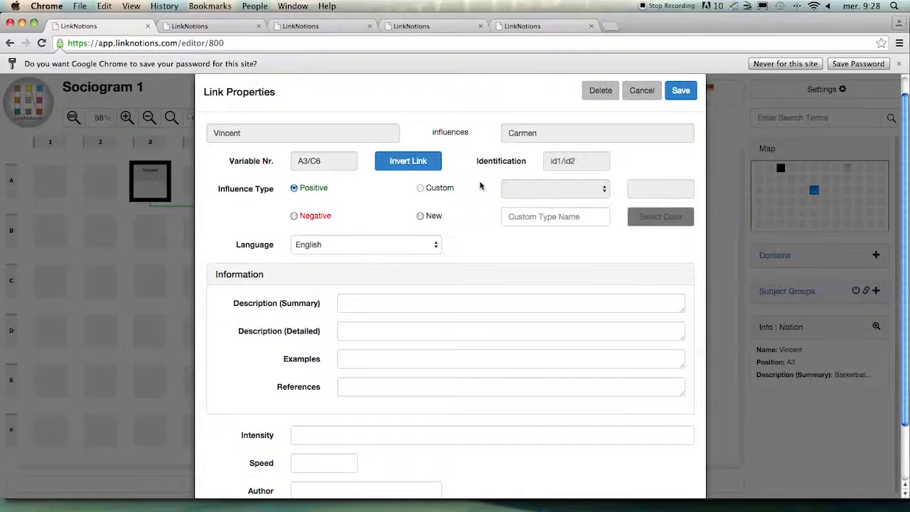
- Give the link a new influence type named "first choice" in bright green and save it
left_click(544, 219)
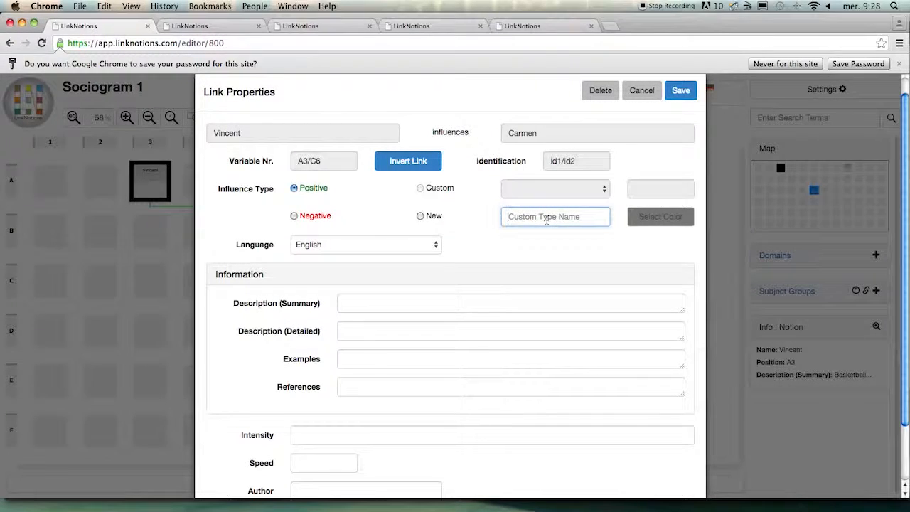
type("first choice")
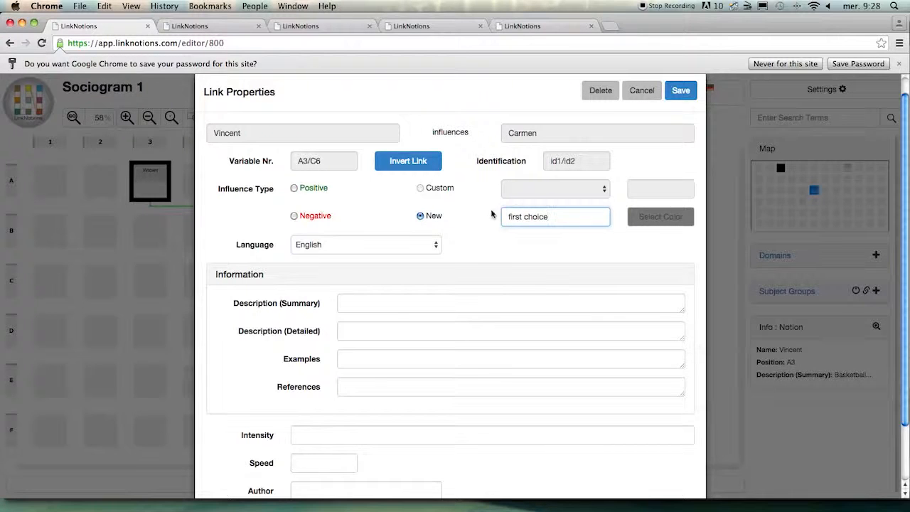
left_click(643, 218)
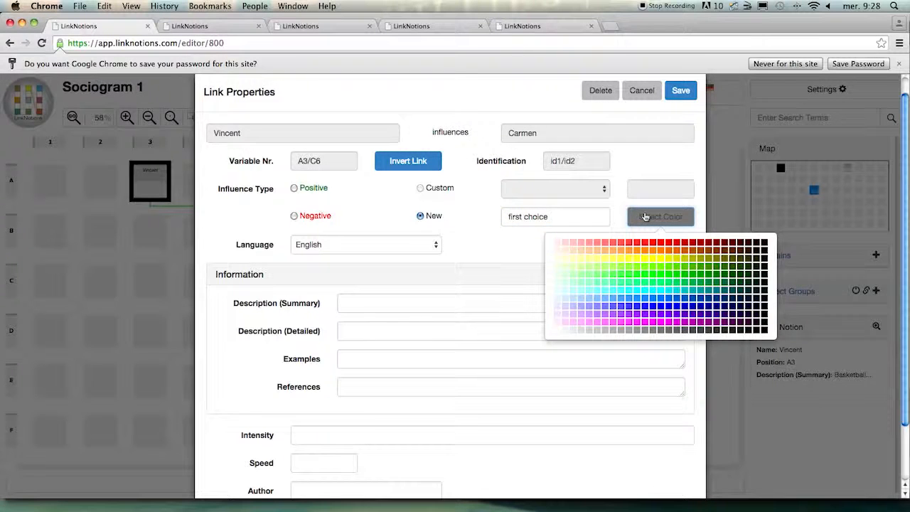
left_click(646, 278)
left_click(687, 95)
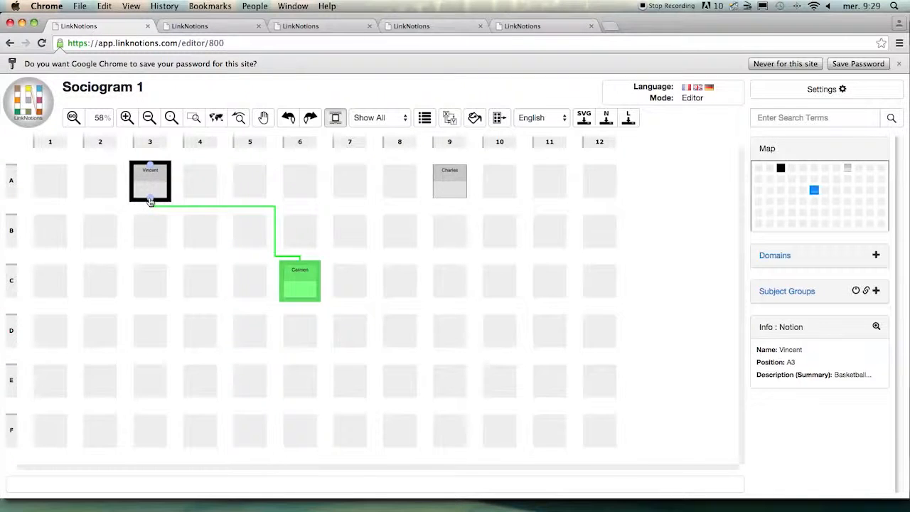
- Create a second link from A3 to C6 with a new orange influence type named "lives in the same street"
left_click(305, 285)
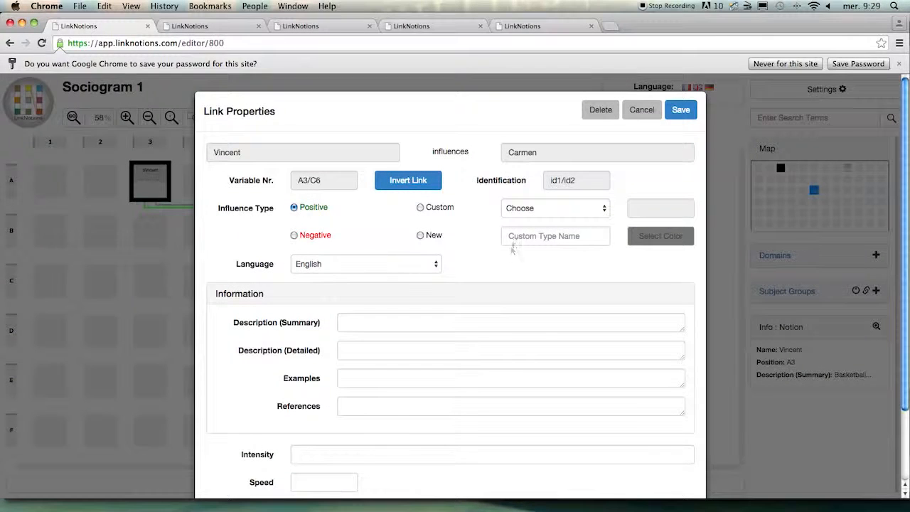
left_click(516, 240)
type("lives in")
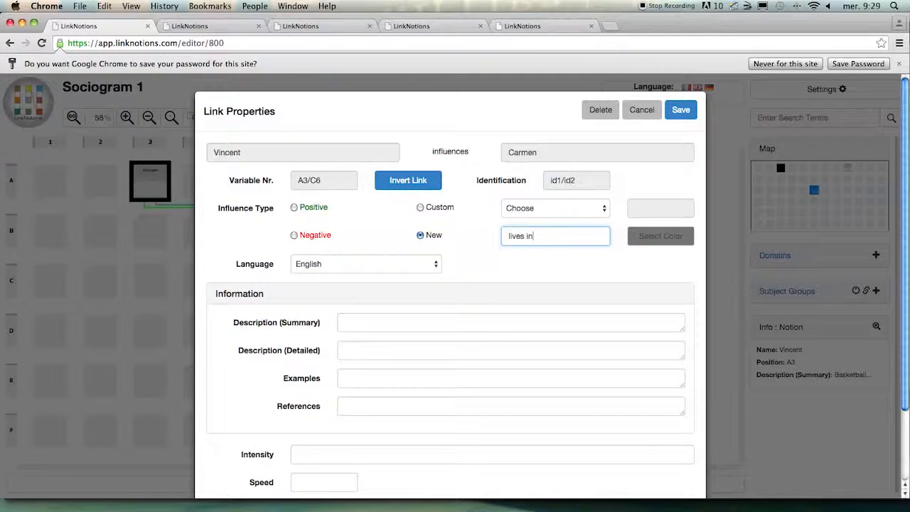
type(" the same street")
left_click(657, 241)
left_click(652, 272)
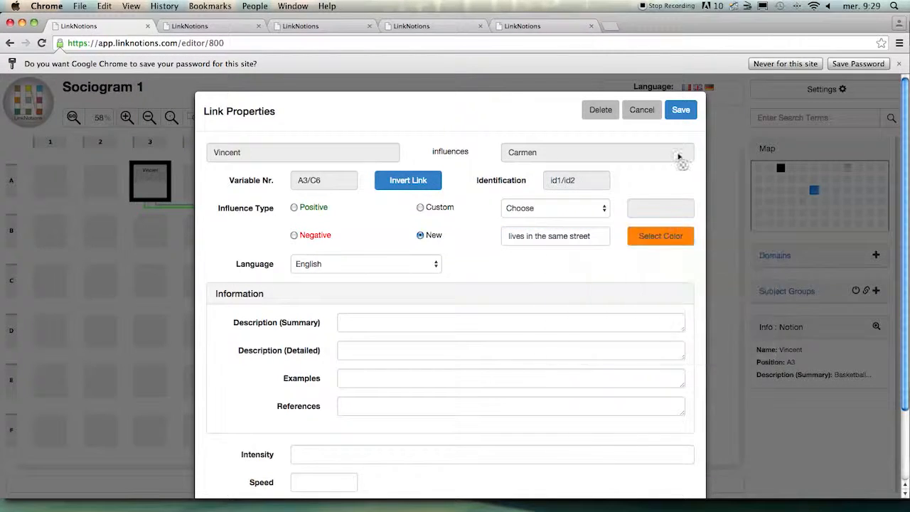
left_click(677, 110)
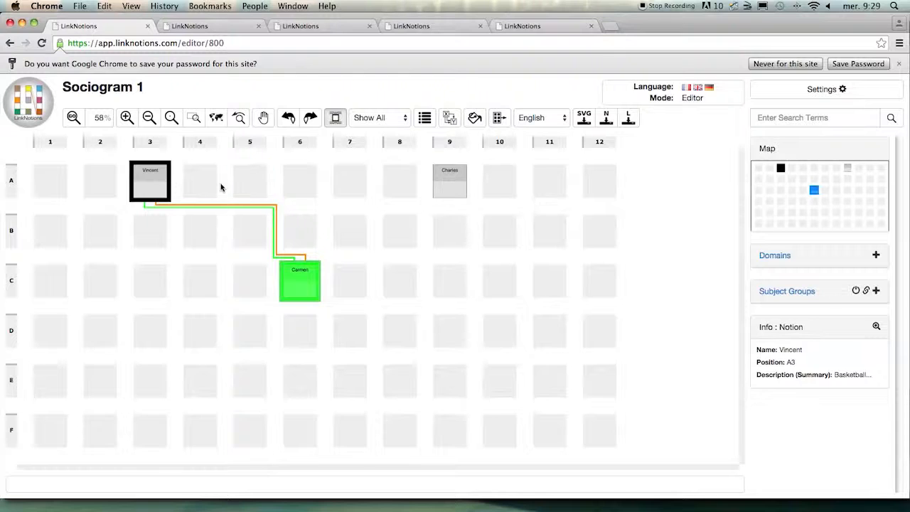
- Highlight the links of the notion at A3, examine the orange link's label and clear the selection
left_click(154, 193)
left_click(154, 193)
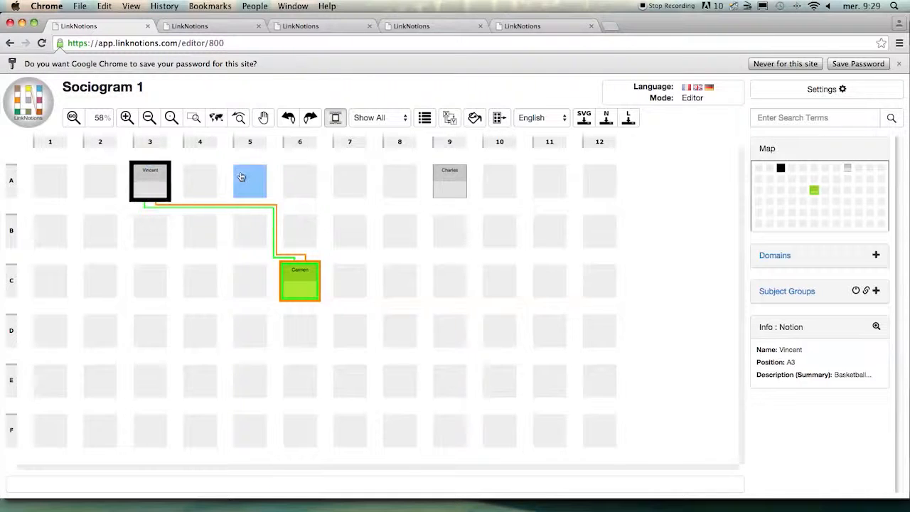
mouse_move(257, 208)
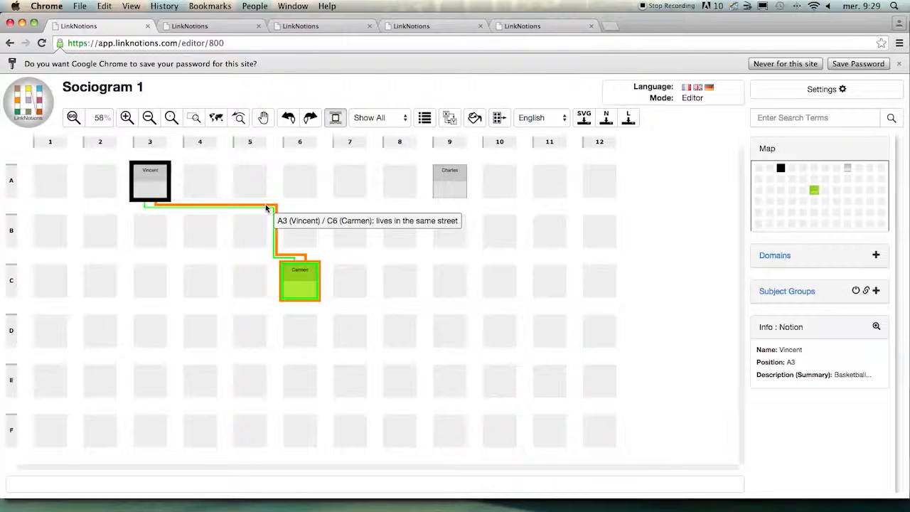
left_click(276, 198)
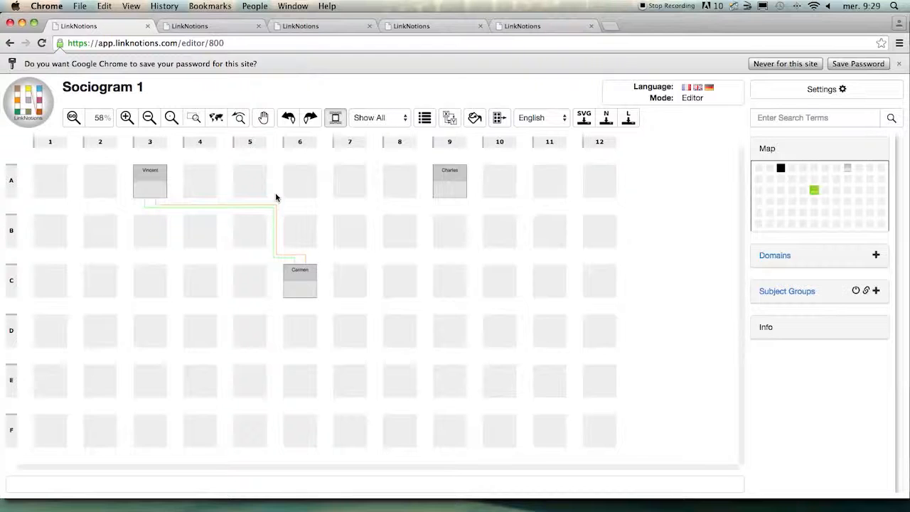
- Switch to the 25-student linear ranking sociogram and examine the links of the student at G2
left_click(293, 27)
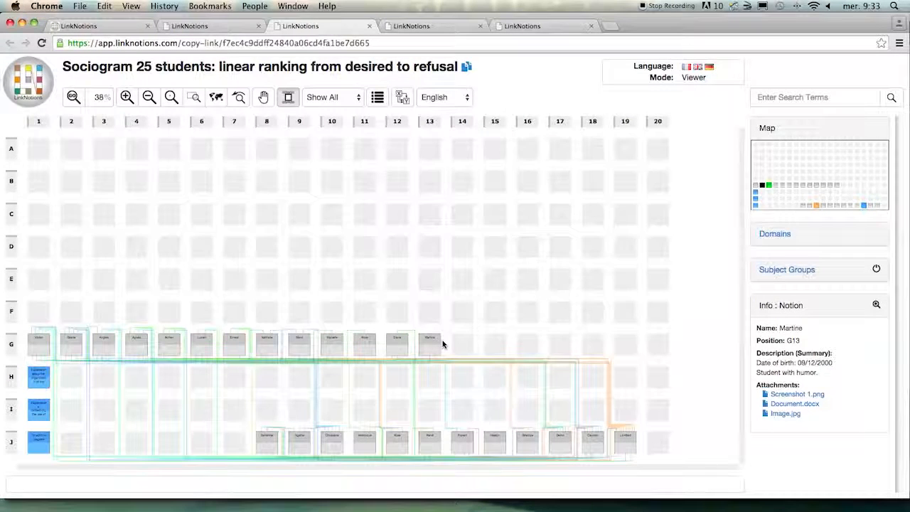
left_click(66, 339)
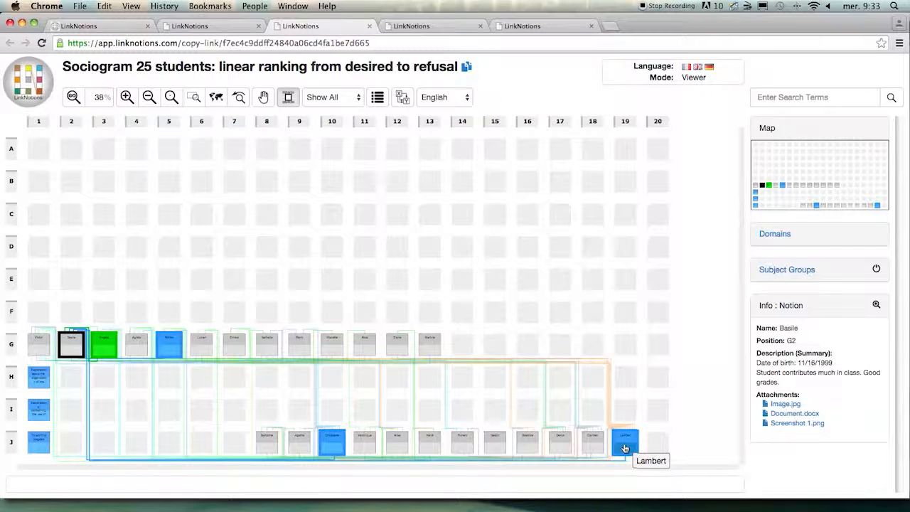
left_click(379, 244)
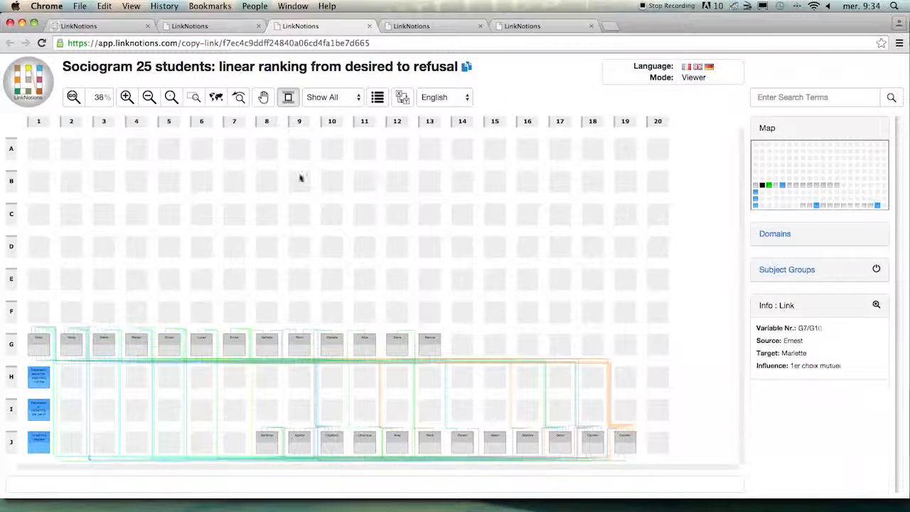
- Create a subject group named "Practicing sports" in the 25-student sociogram of mutual first-choice couples
left_click(404, 28)
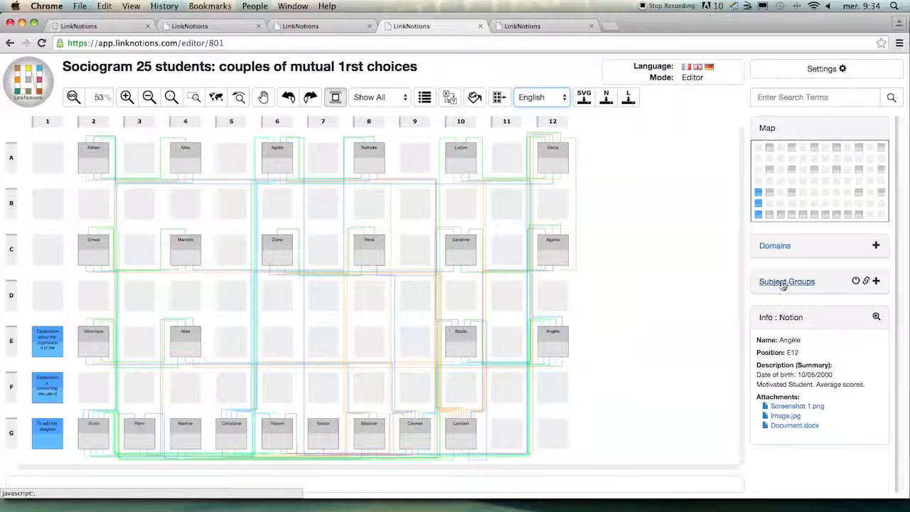
left_click(877, 282)
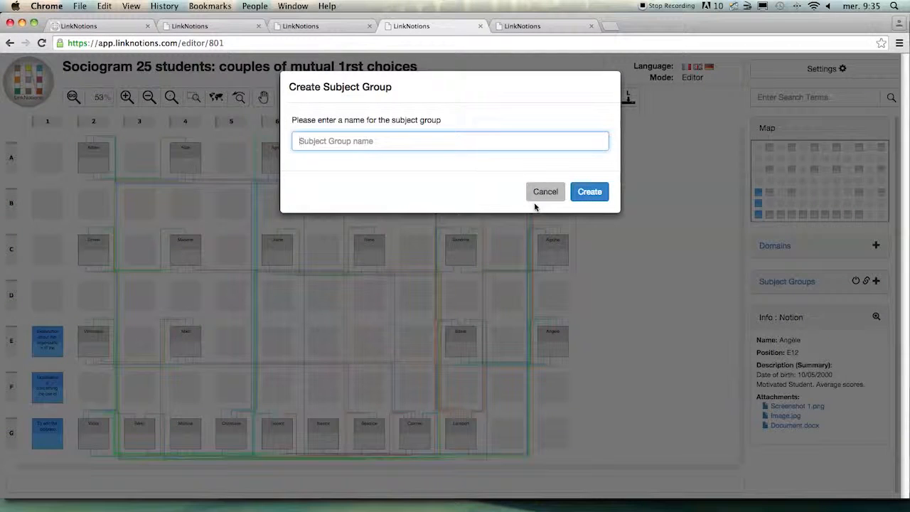
type("Pra")
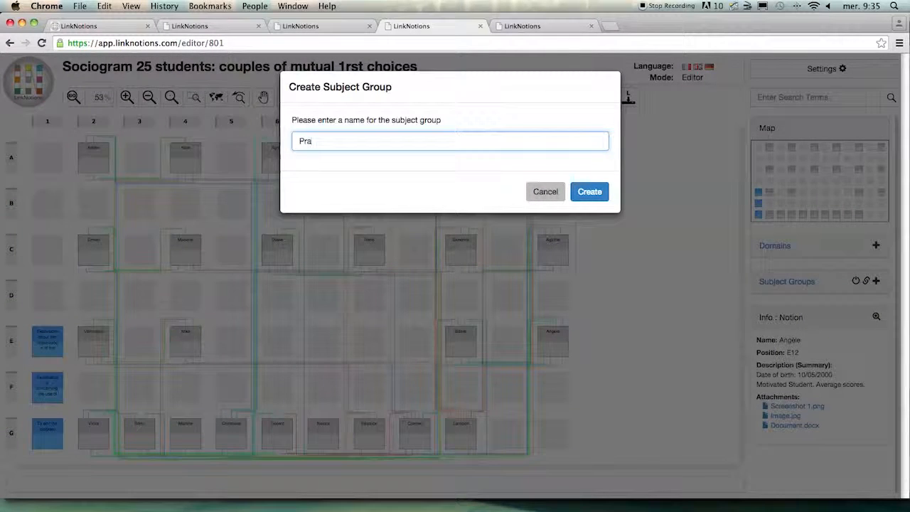
type("cticing ")
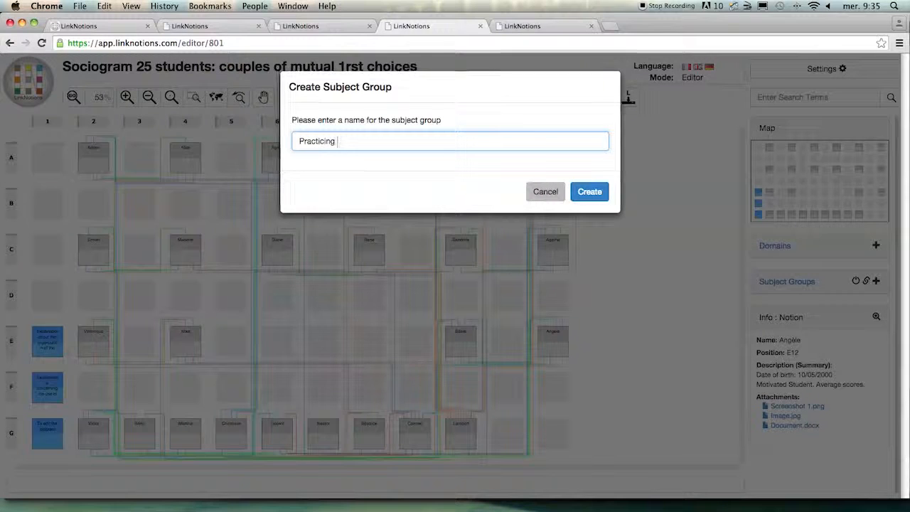
type("sports")
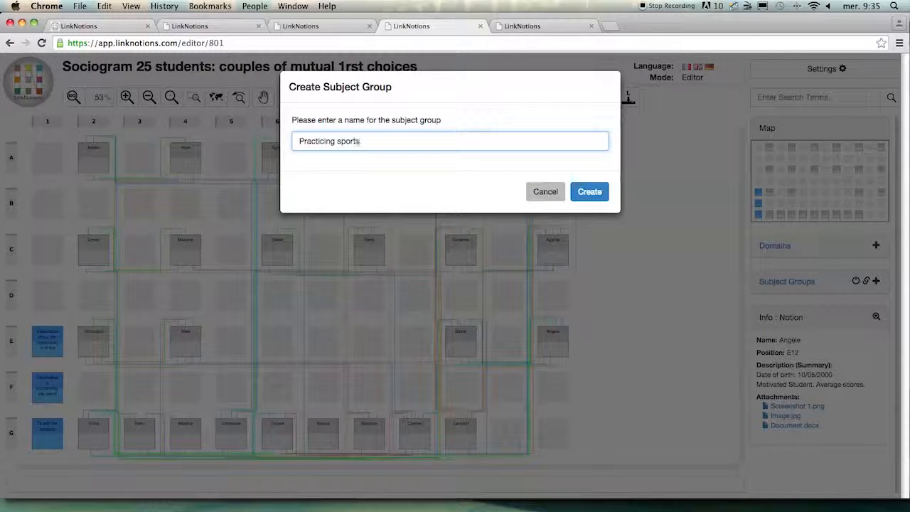
left_click(587, 193)
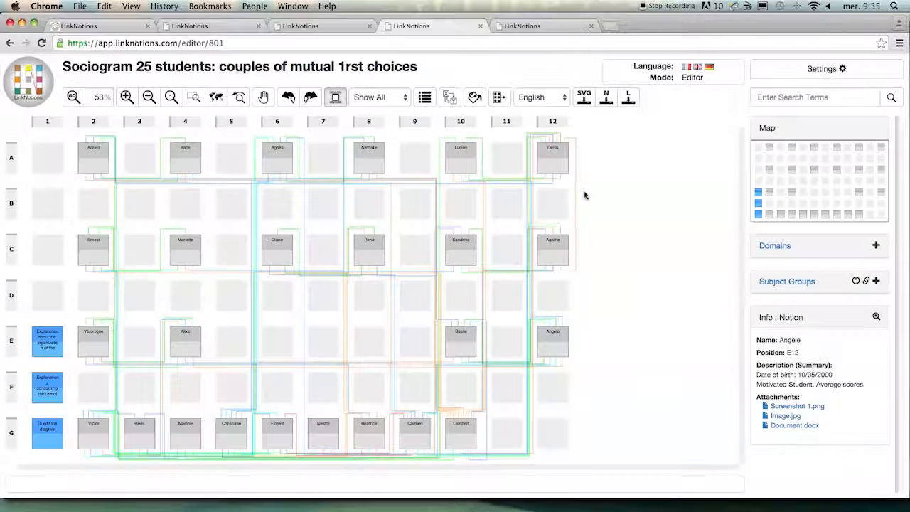
- Add the students at A2, C4, A6, C10, E4 and E12 to the "Practicing sports" subject group and preview its highlighting
left_click(782, 281)
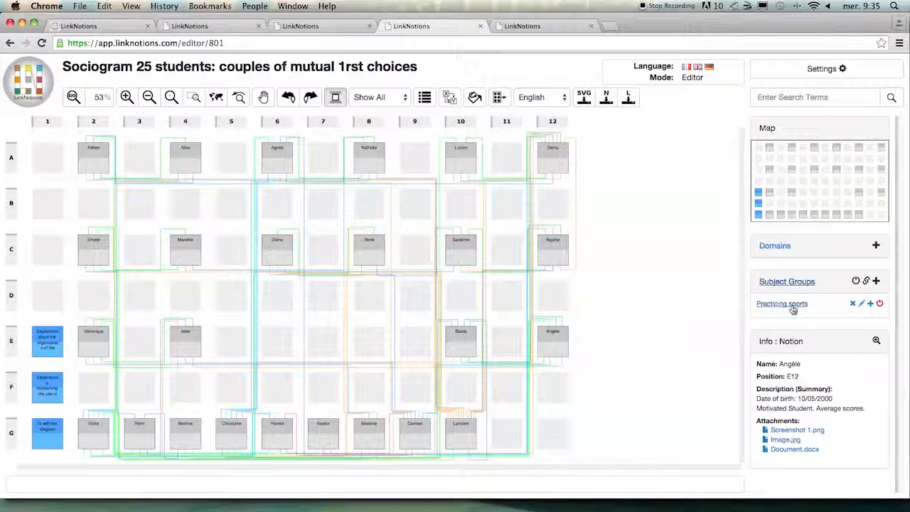
left_click(871, 305)
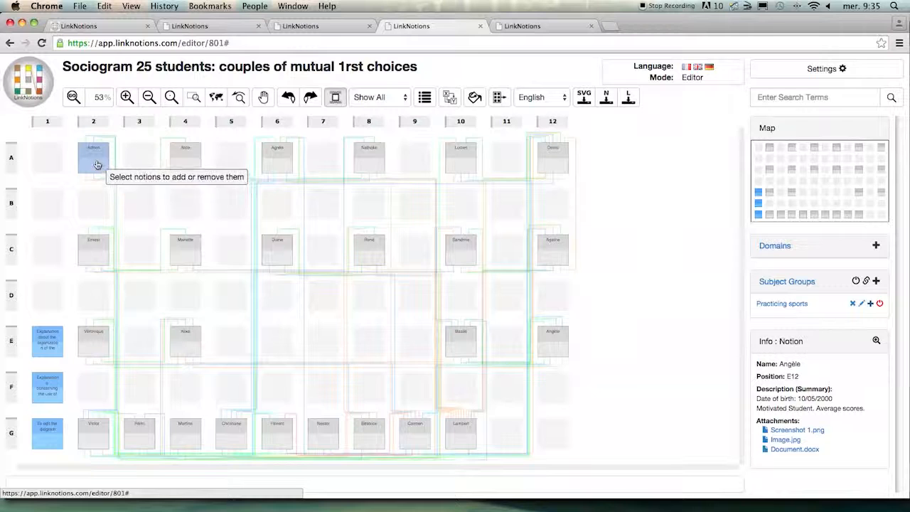
left_click(175, 256)
left_click(272, 169)
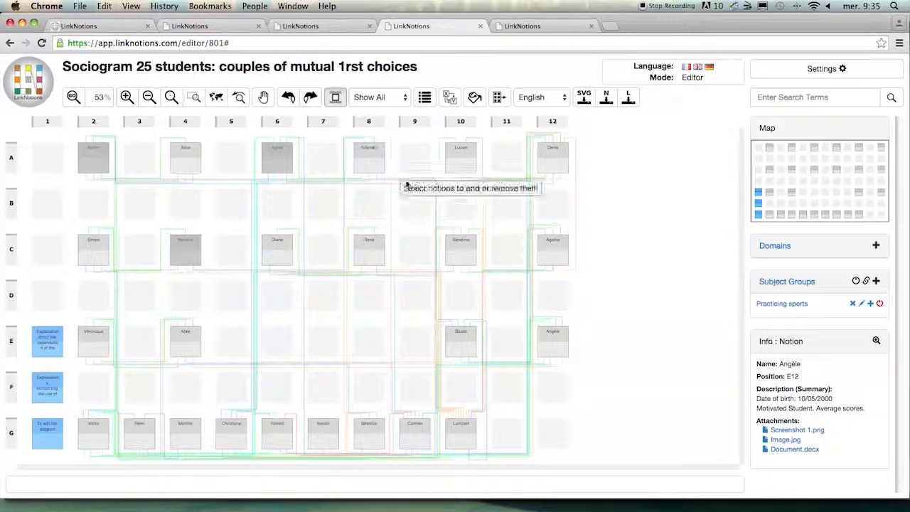
left_click(458, 245)
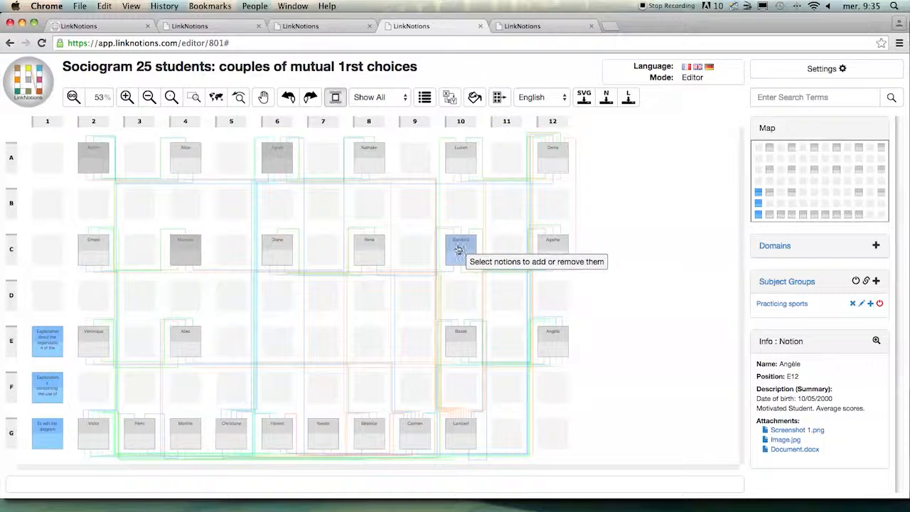
left_click(189, 335)
left_click(551, 345)
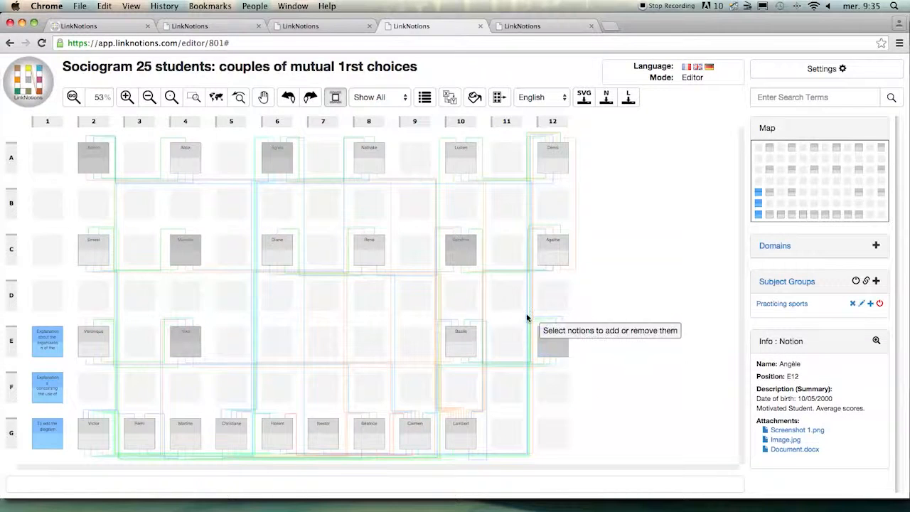
left_click(509, 317)
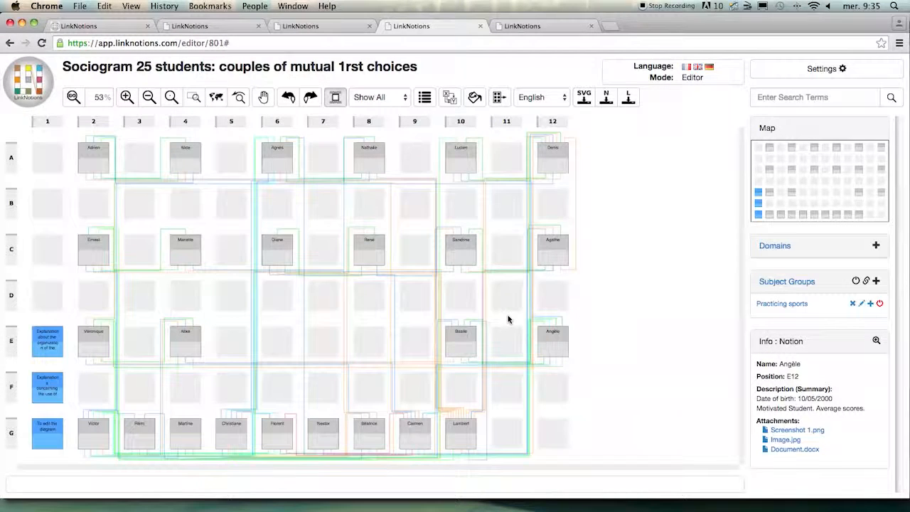
left_click(880, 304)
- Review the properties of the "Practicing sports" subject group and set its effect to Corner Squares
left_click(863, 306)
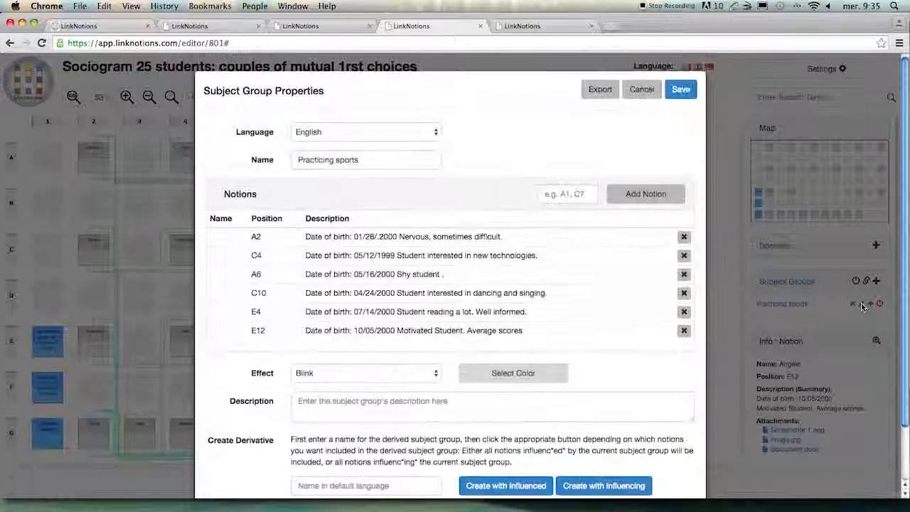
scroll(276, 153, "down", 1)
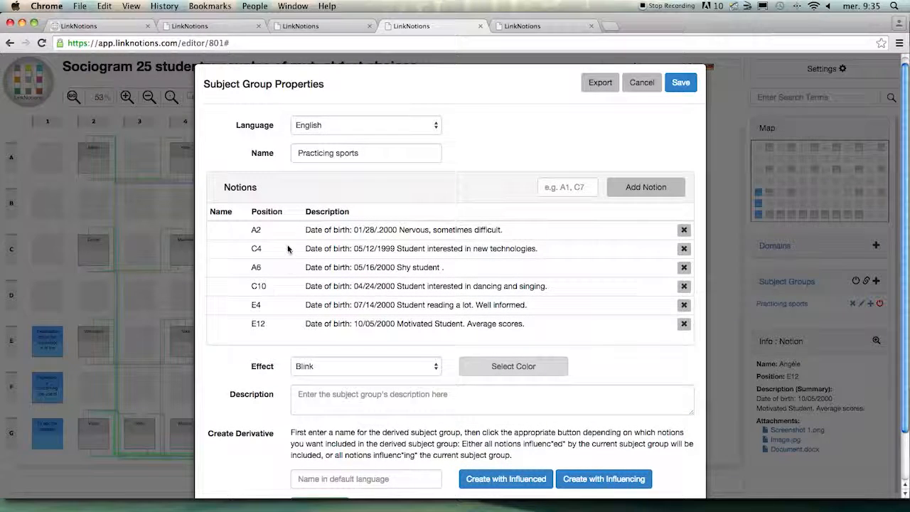
scroll(290, 247, "down", 1)
scroll(289, 248, "down", 1)
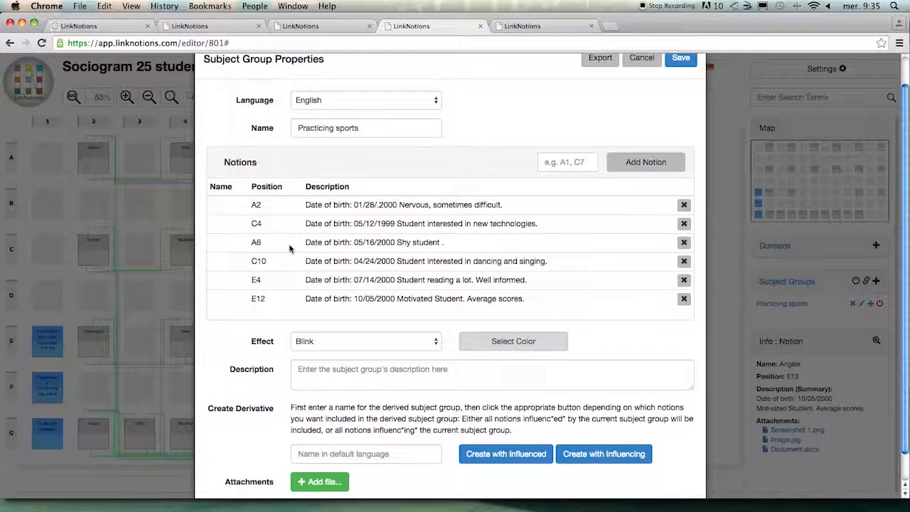
scroll(290, 248, "down", 1)
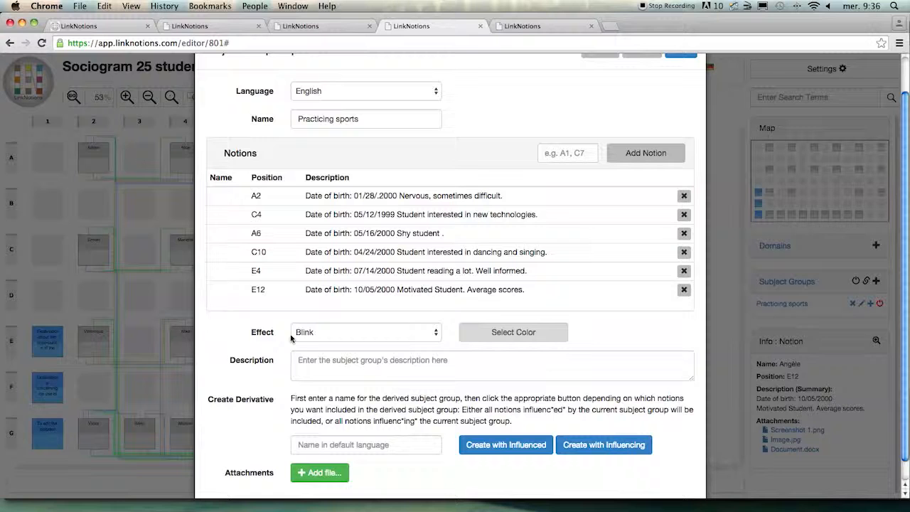
left_click(332, 338)
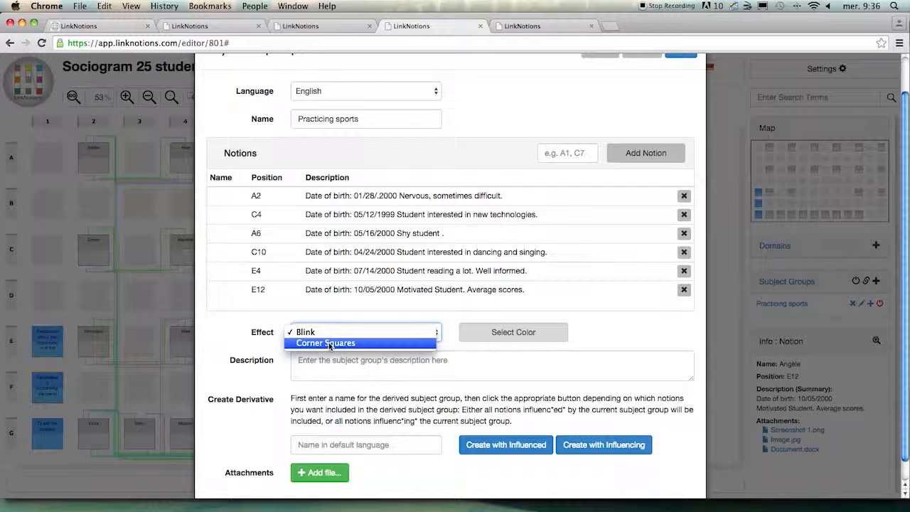
left_click(330, 344)
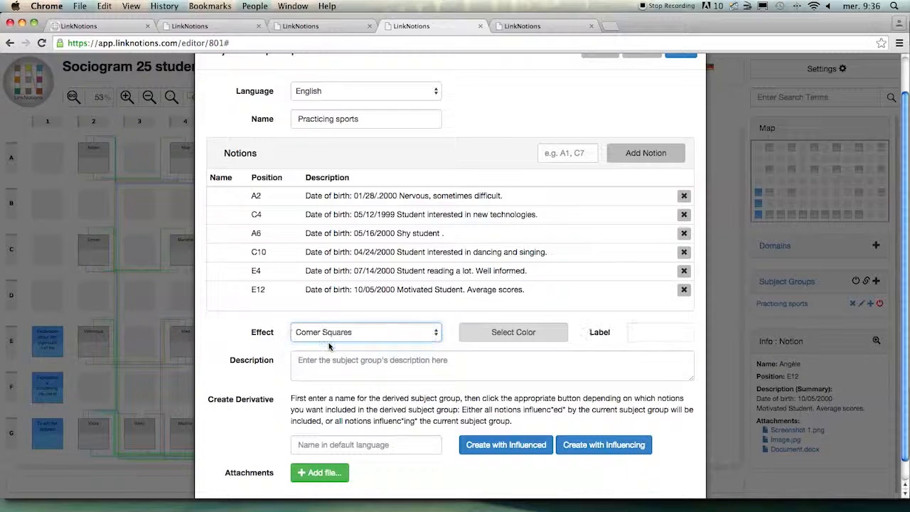
- Give the group's corner squares a red color and the label "Sports", save, and activate the group's display in the sociogram
left_click(505, 333)
left_click(513, 361)
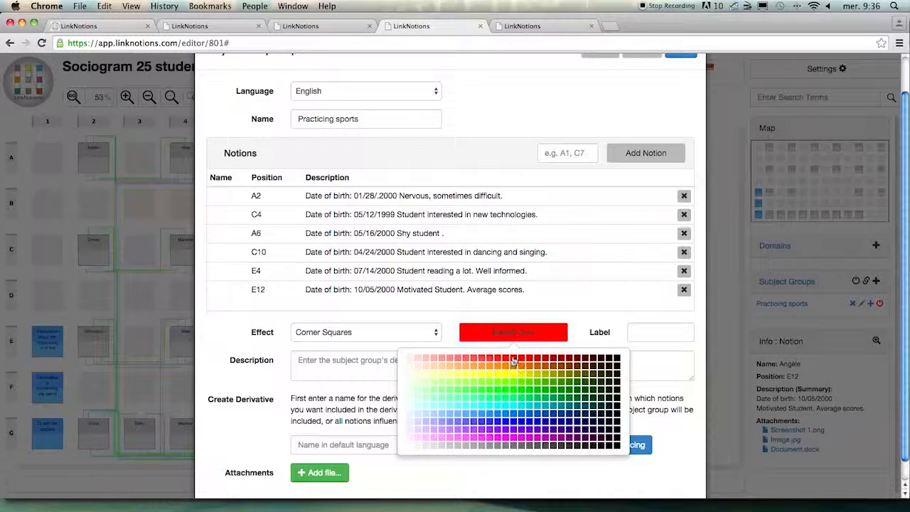
left_click(660, 332)
type("Spor")
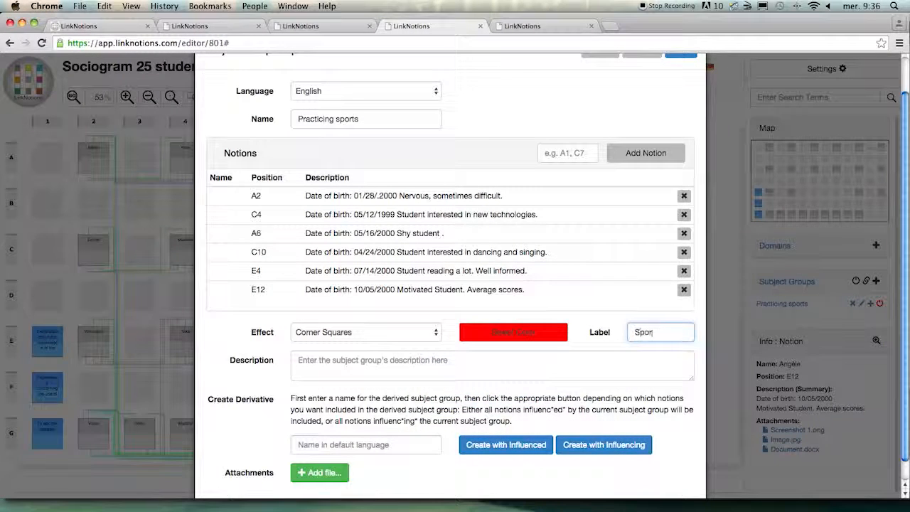
type("ts")
scroll(677, 121, "up", 3)
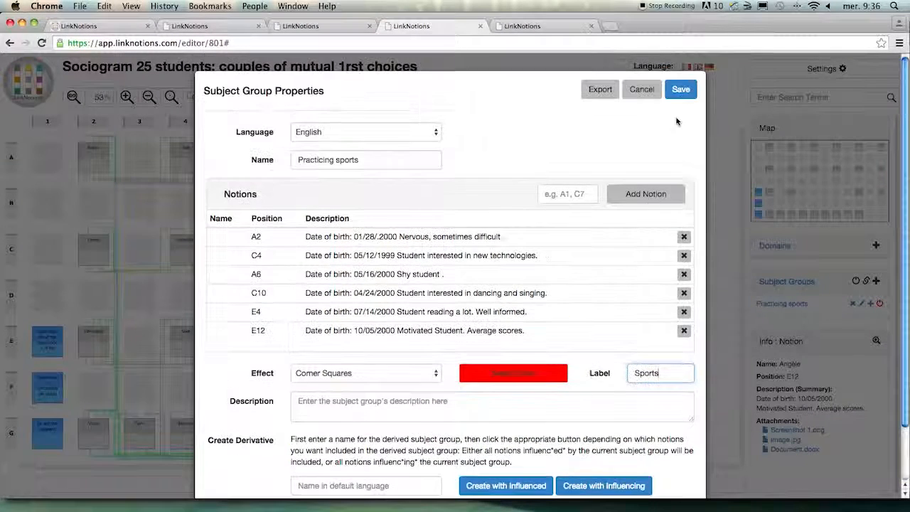
left_click(681, 90)
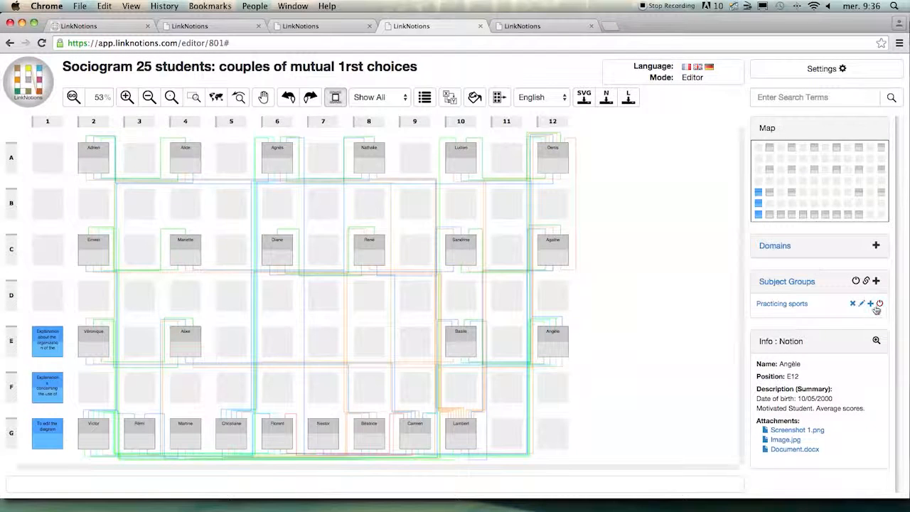
left_click(881, 304)
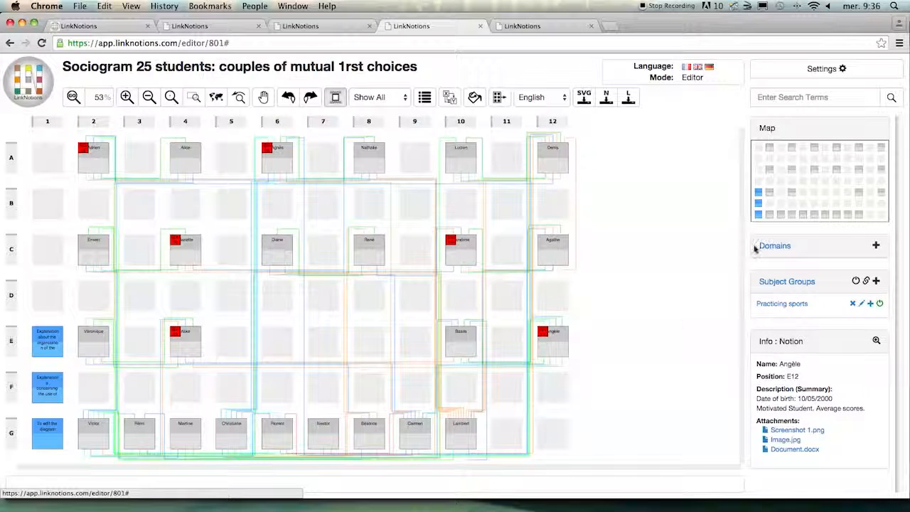
- Switch to the prepared sociogram with three subject groups and display "Likes cinema", "Practicing sports" and "Sociable" together
left_click(546, 27)
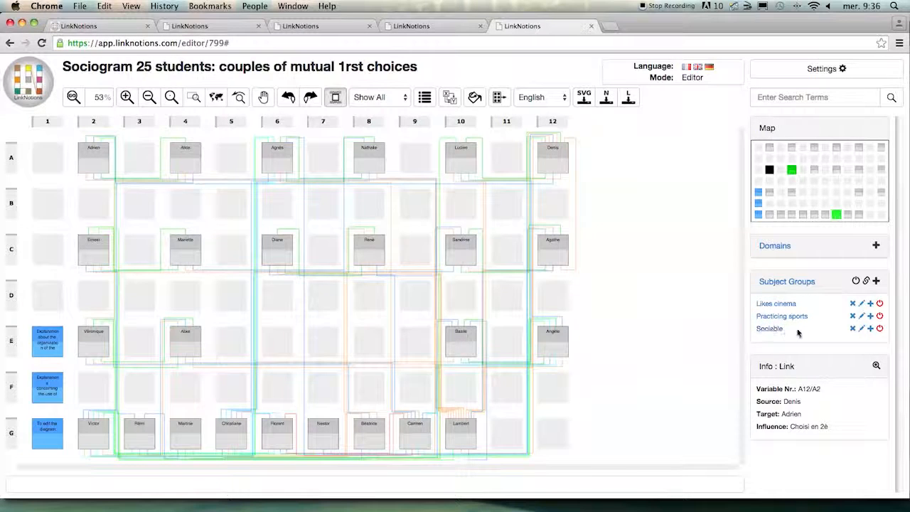
left_click(880, 303)
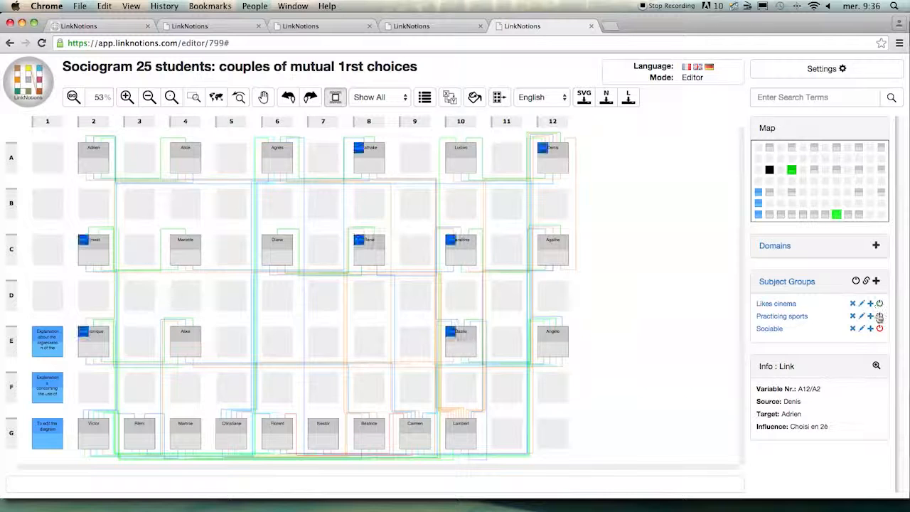
left_click(880, 316)
left_click(881, 329)
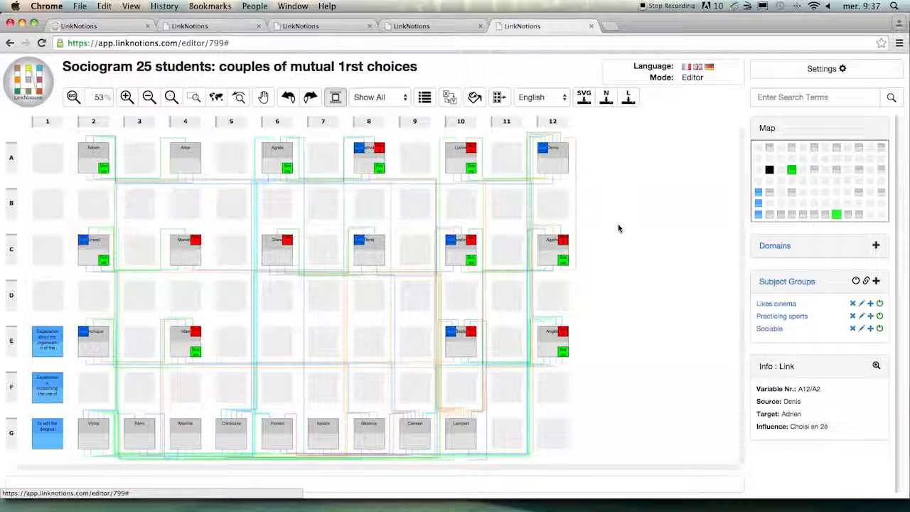
- Switch to the LinkNotions home page and look through the information offered on films and mode of operation
left_click(100, 28)
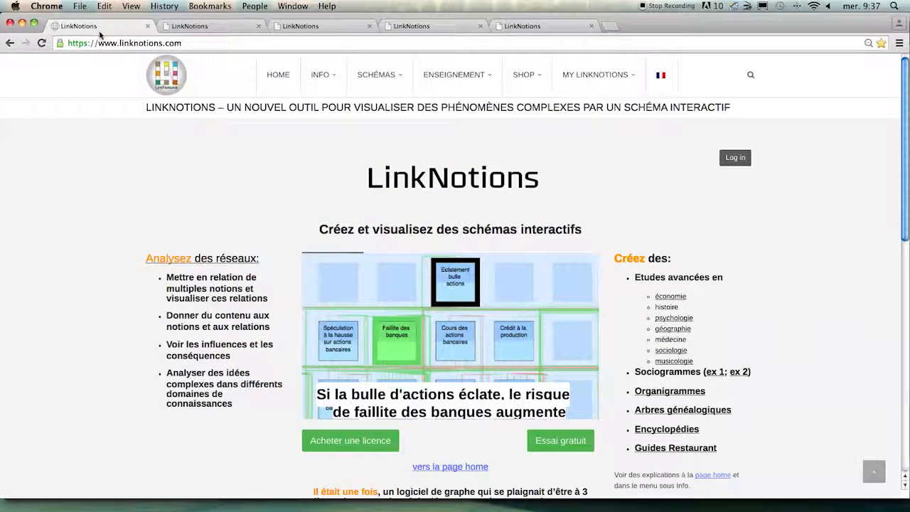
mouse_move(321, 81)
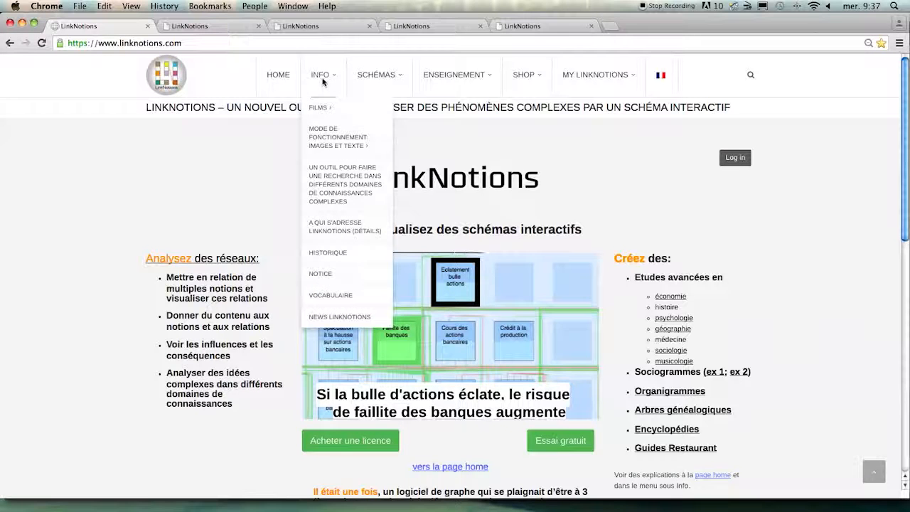
mouse_move(321, 111)
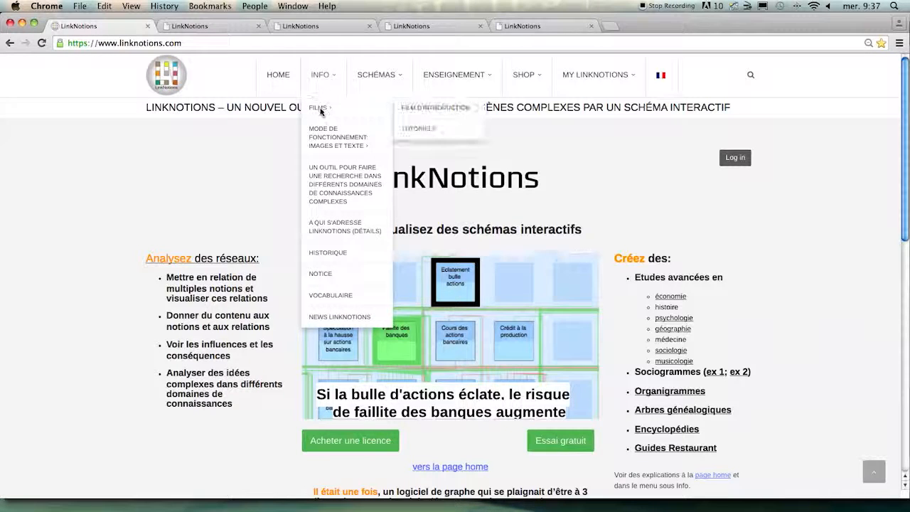
mouse_move(351, 137)
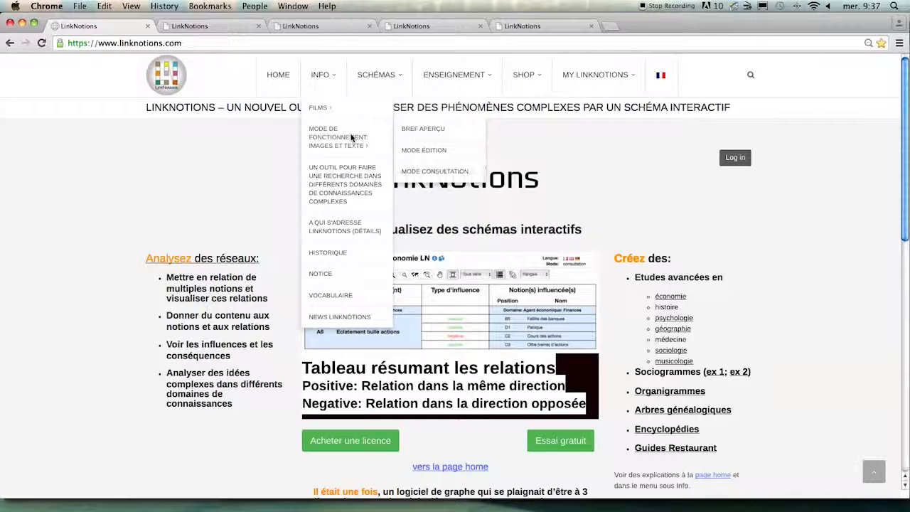